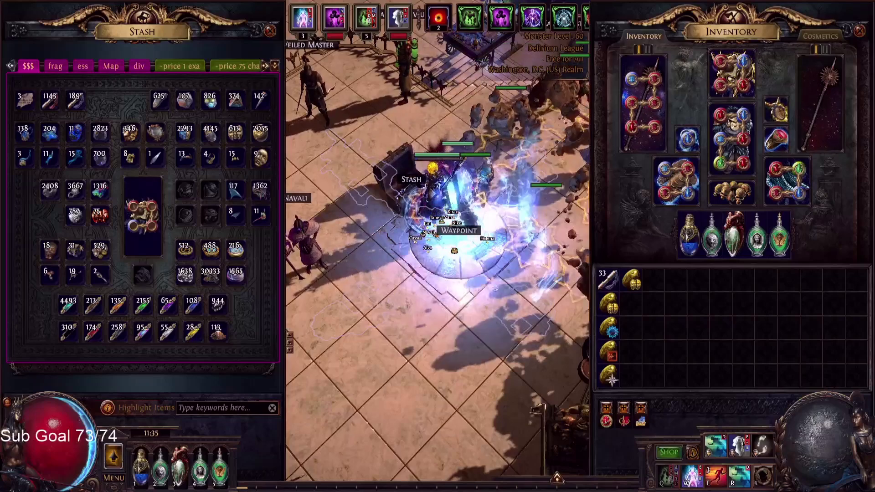
Switch to Path of Building and inspect the equipped Rage Visage helmet and the Empyrean Shine cluster jewel in the unnamed build.
{"action": "key", "text": "alt+Tab"}
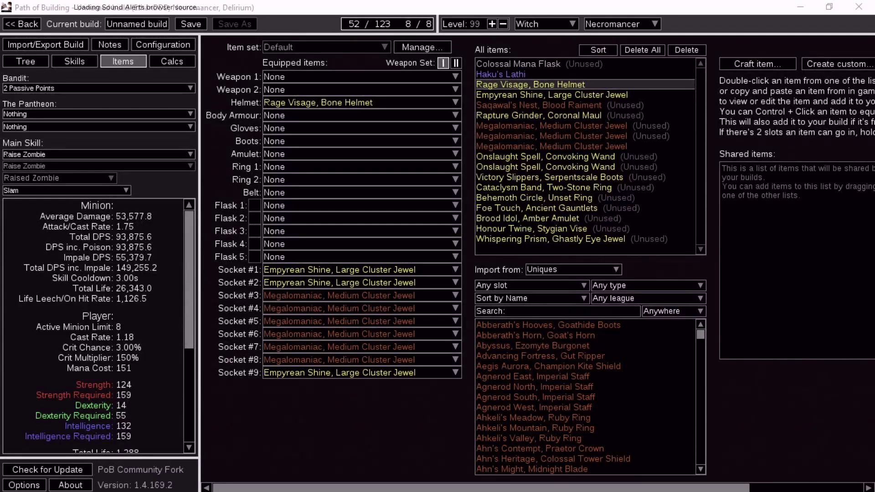
{"action": "mouse_move", "coordinate": [384, 100]}
{"action": "mouse_move", "coordinate": [314, 272]}
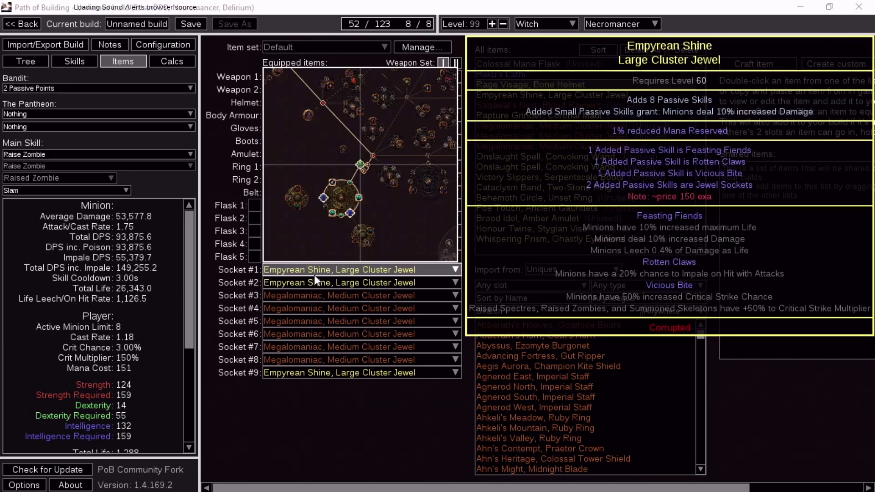
{"action": "mouse_move", "coordinate": [348, 107]}
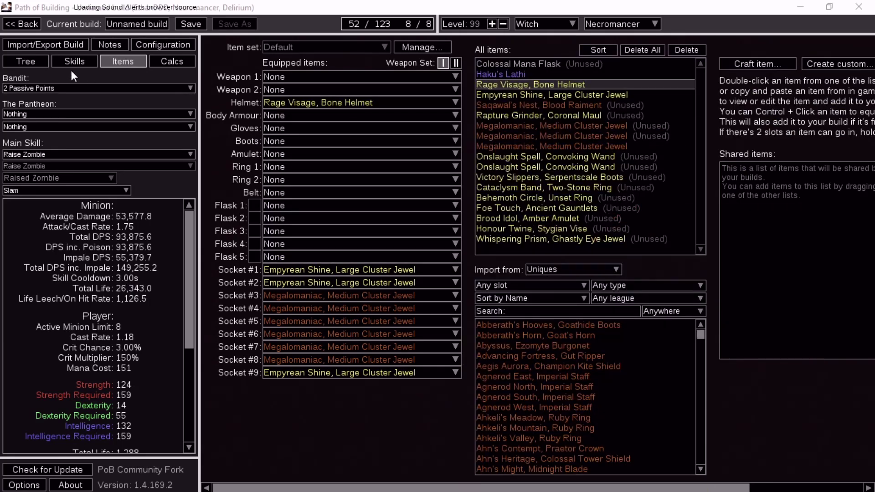
Review the gems in the Raise Zombie and Dread Banner socket groups of the unnamed build.
{"action": "left_click", "coordinate": [66, 63]}
{"action": "left_click", "coordinate": [285, 98]}
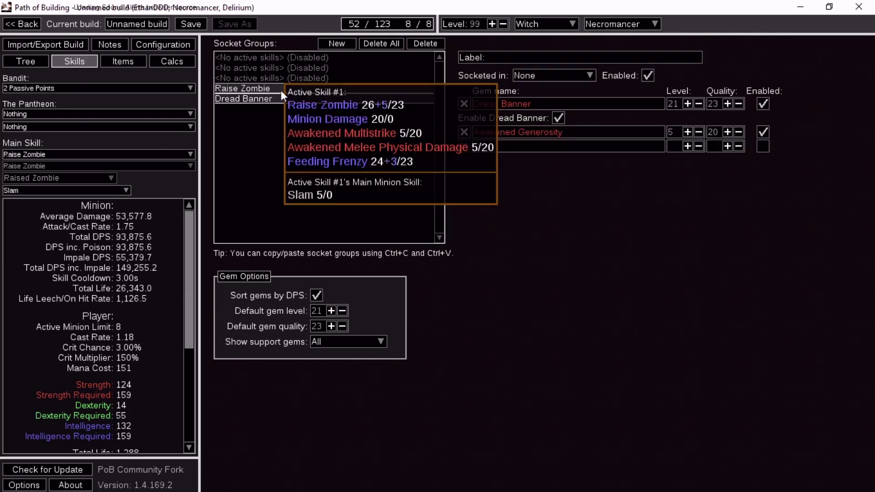
{"action": "left_click", "coordinate": [281, 90]}
{"action": "left_click", "coordinate": [281, 99]}
{"action": "left_click", "coordinate": [258, 87]}
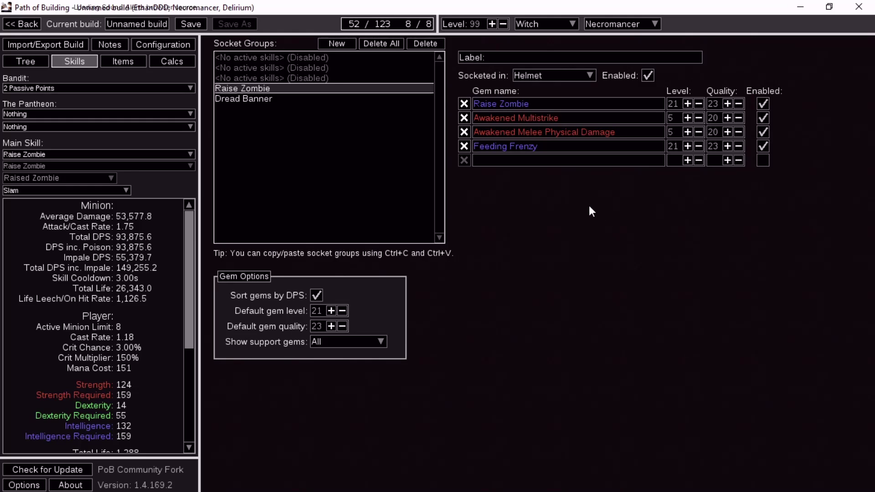
Try Awakened Brutality in place of Feeding Frenzy in the Raise Zombie group, and restore Feeding Frenzy.
{"action": "left_click", "coordinate": [464, 146]}
{"action": "left_click", "coordinate": [481, 144]}
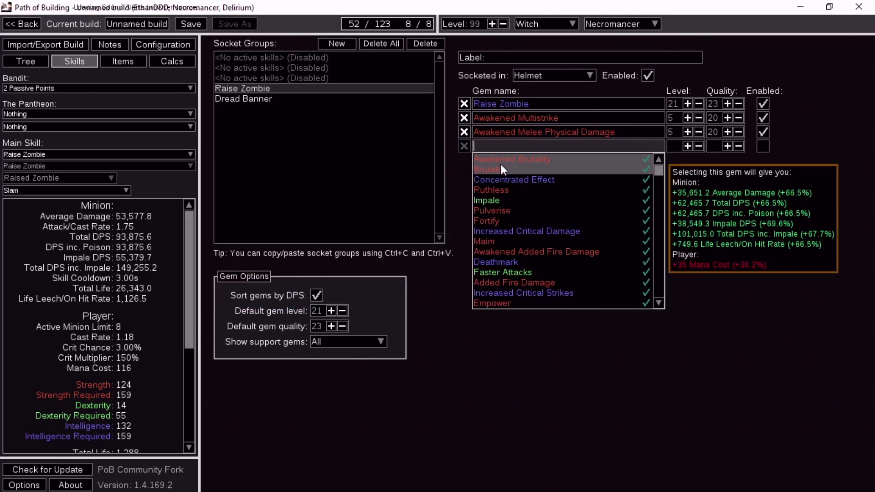
{"action": "left_click", "coordinate": [501, 161]}
{"action": "left_click", "coordinate": [464, 146]}
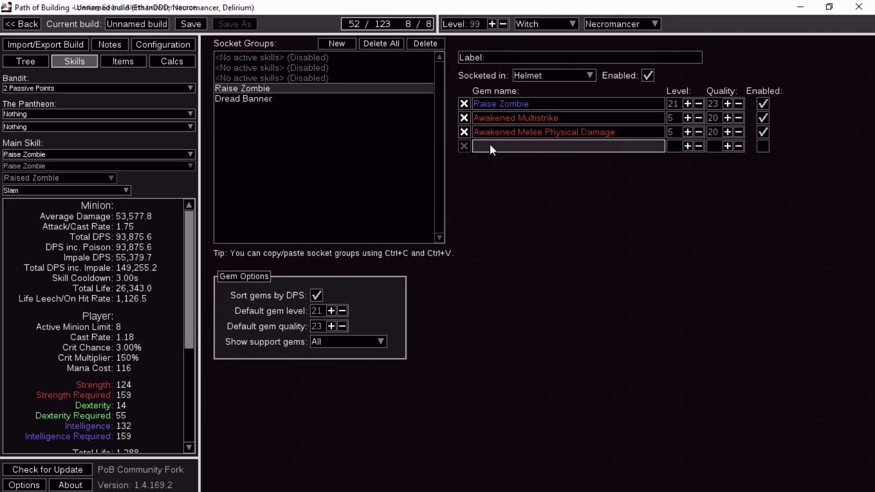
{"action": "left_click", "coordinate": [492, 145]}
{"action": "type", "text": "fe"}
{"action": "left_click", "coordinate": [495, 158]}
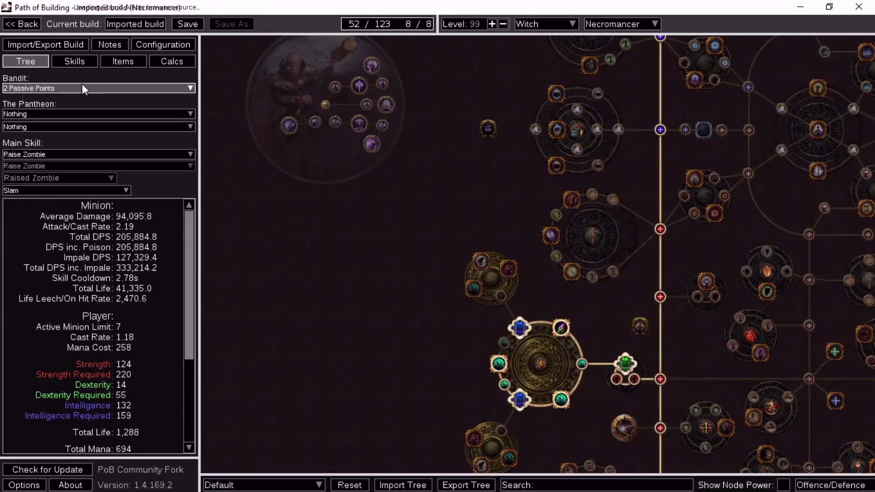
Review the imported build's equipped weapon, configuration, and the gems of its Raise Zombie and Dread Banner socket groups.
{"action": "left_click", "coordinate": [125, 61]}
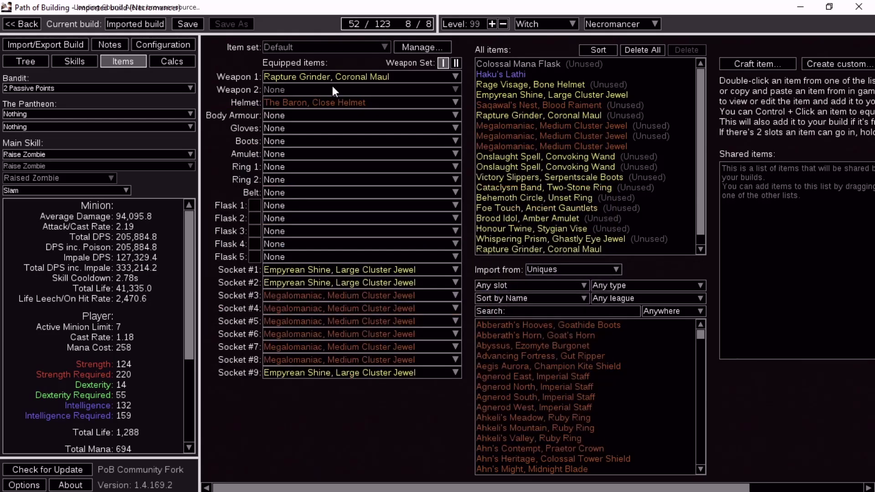
{"action": "mouse_move", "coordinate": [333, 75]}
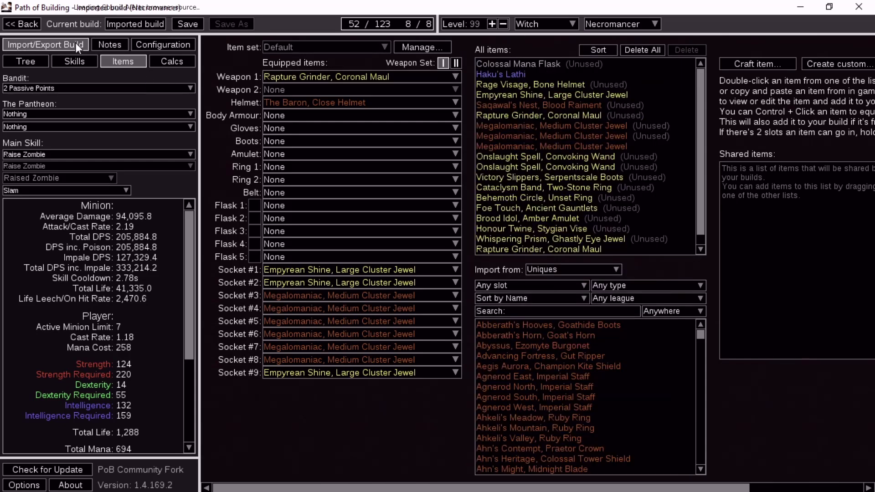
{"action": "left_click", "coordinate": [72, 62]}
{"action": "mouse_move", "coordinate": [273, 118]}
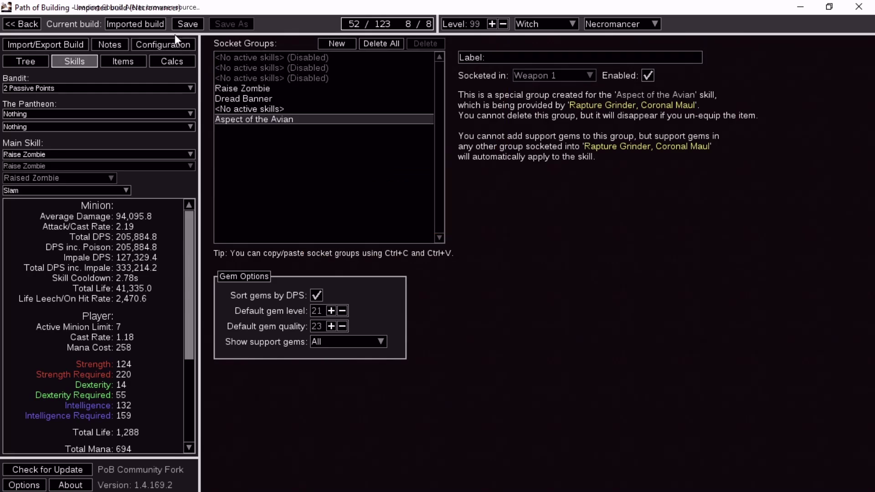
{"action": "left_click", "coordinate": [163, 45]}
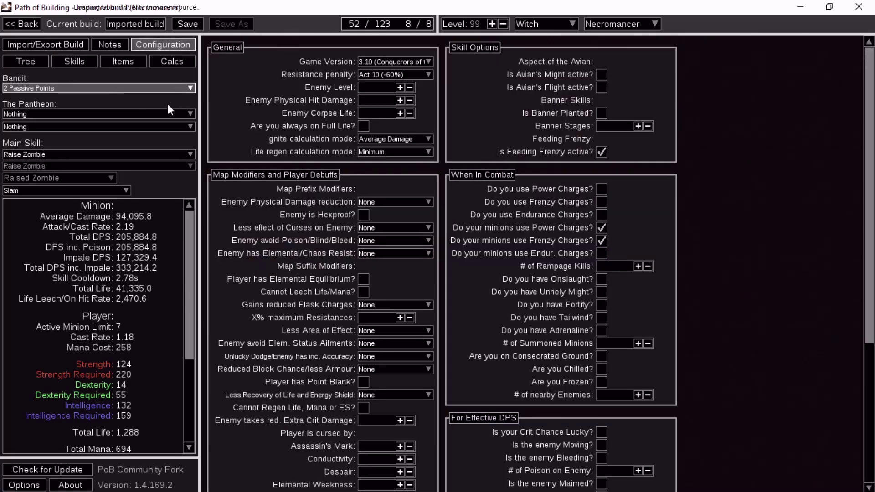
{"action": "left_click", "coordinate": [73, 59]}
{"action": "left_click", "coordinate": [310, 90]}
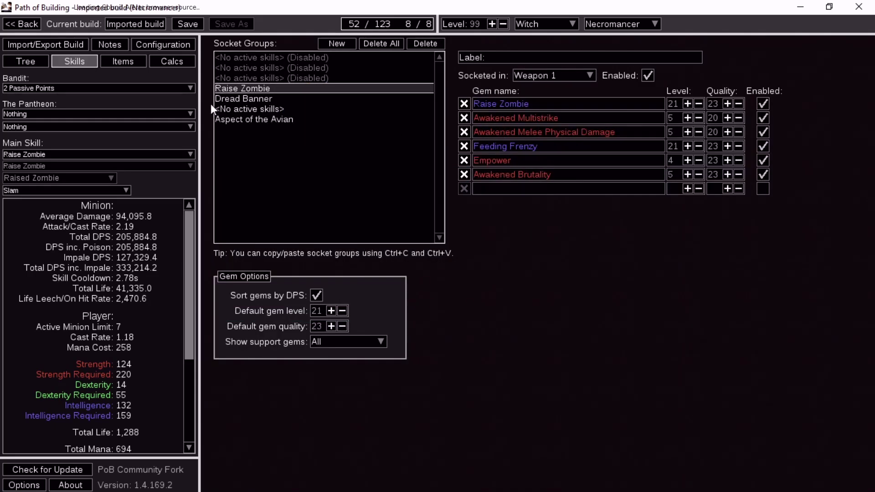
{"action": "left_click", "coordinate": [240, 99]}
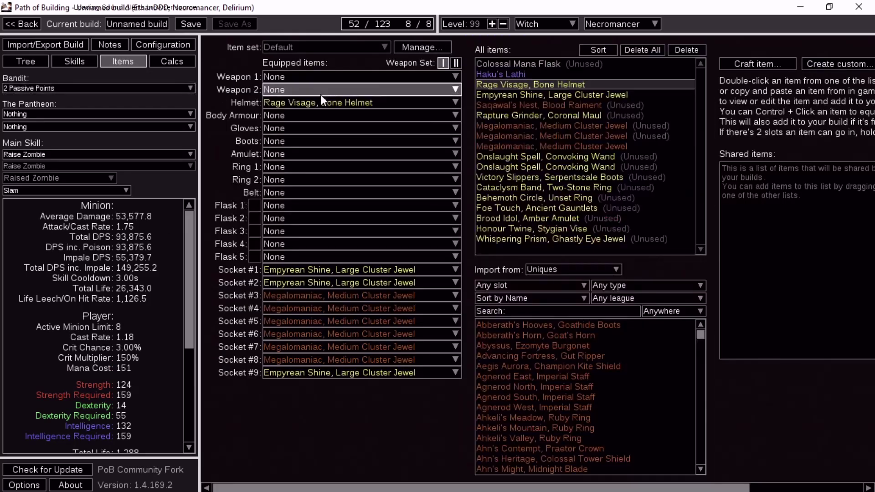
Inspect the unnamed build's Rage Visage helmet and the Raise Zombie gems socketed in it.
{"action": "mouse_move", "coordinate": [332, 104]}
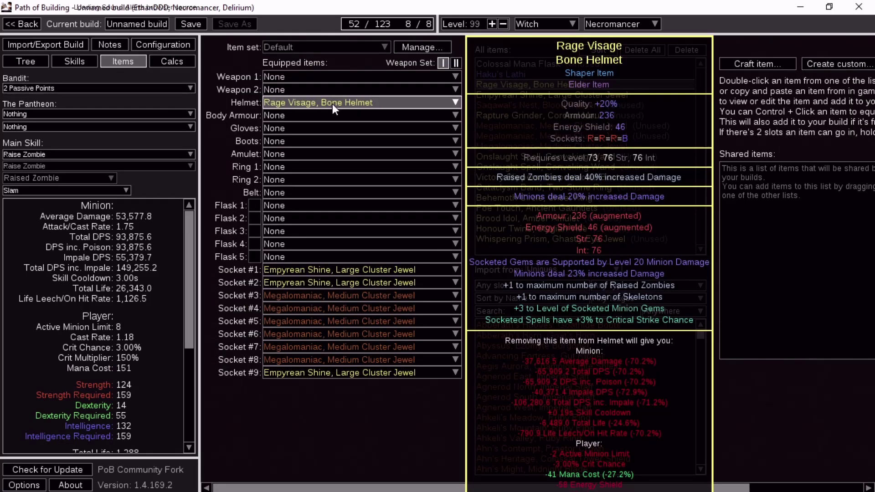
{"action": "mouse_move", "coordinate": [347, 272]}
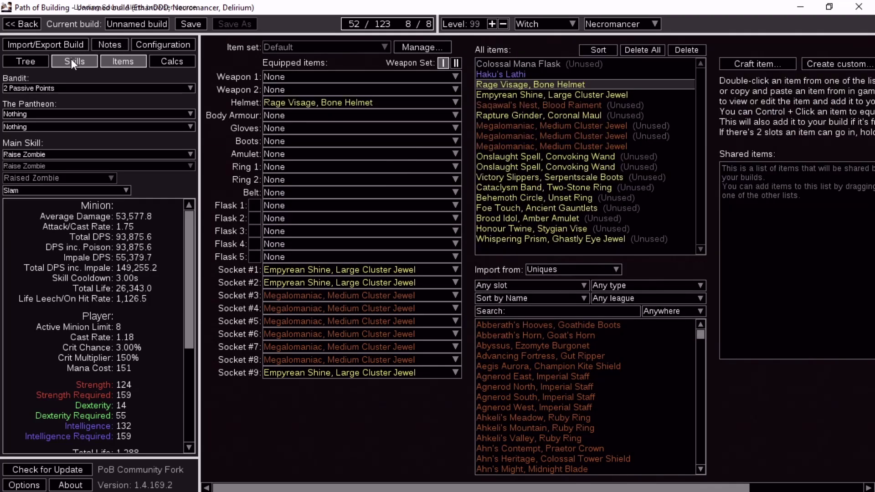
{"action": "left_click", "coordinate": [71, 60]}
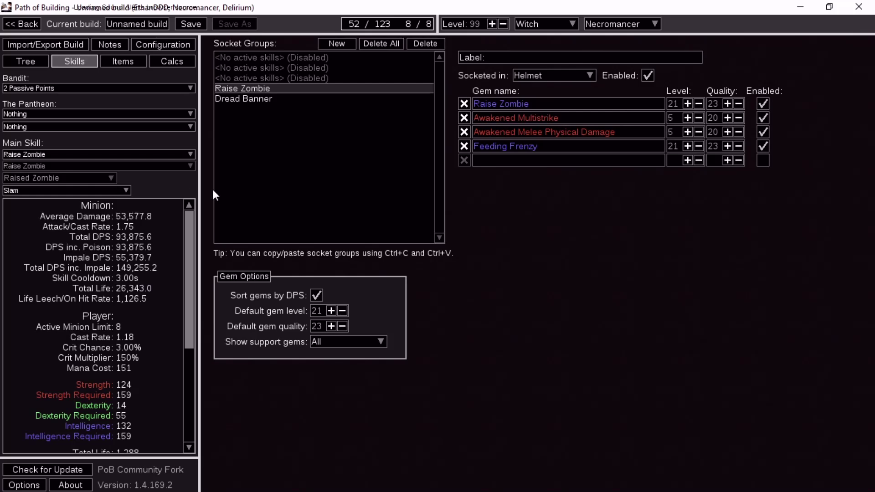
Equip an Onslaught Spell, Convoking Wand in both weapon slots of the unnamed build.
{"action": "left_click", "coordinate": [122, 67]}
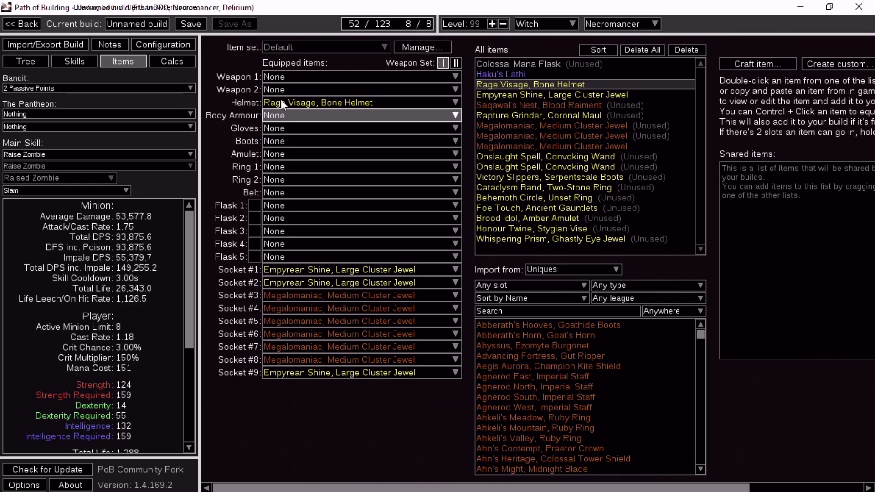
{"action": "left_click", "coordinate": [290, 77]}
{"action": "left_click", "coordinate": [298, 123]}
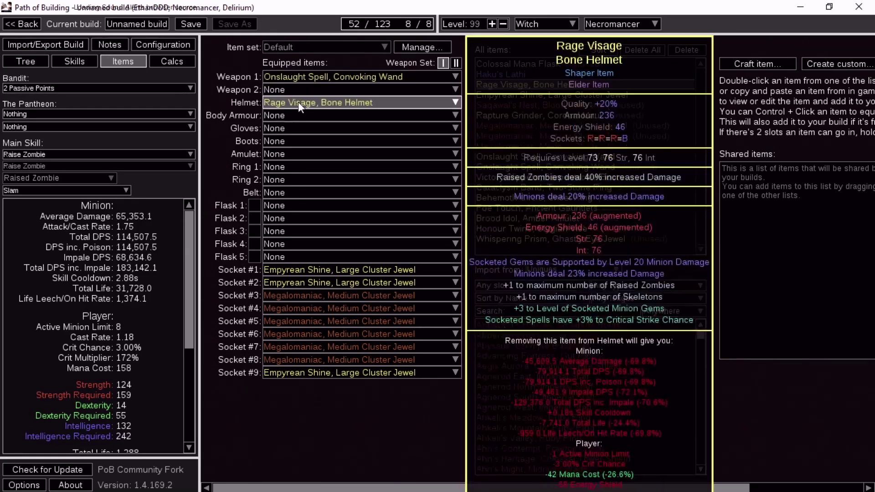
{"action": "left_click", "coordinate": [295, 91]}
{"action": "left_click", "coordinate": [300, 124]}
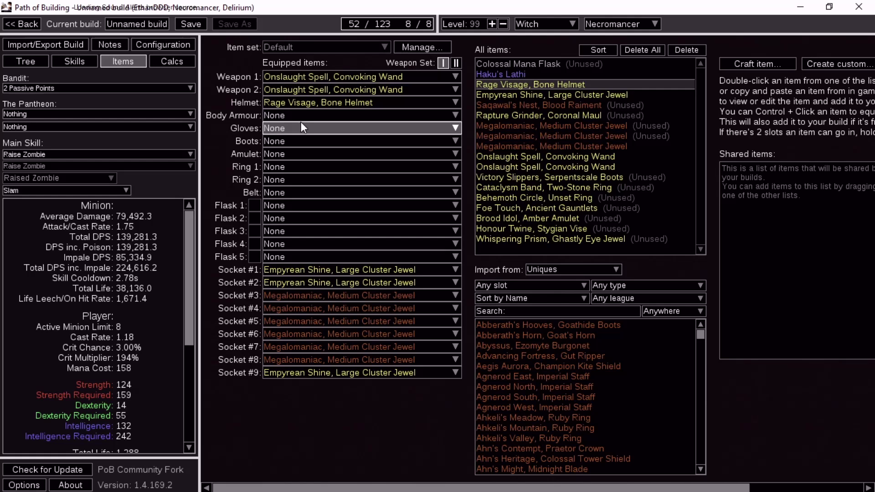
Set both weapon slots of the unnamed build back to None.
{"action": "left_click", "coordinate": [289, 77]}
{"action": "left_click", "coordinate": [291, 81]}
{"action": "left_click", "coordinate": [292, 77]}
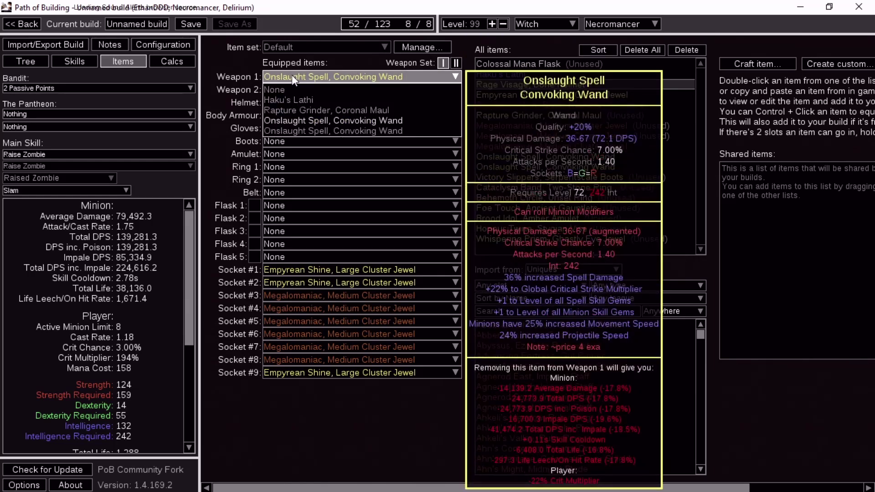
{"action": "left_click", "coordinate": [291, 88]}
{"action": "left_click", "coordinate": [292, 91]}
{"action": "left_click", "coordinate": [292, 96]}
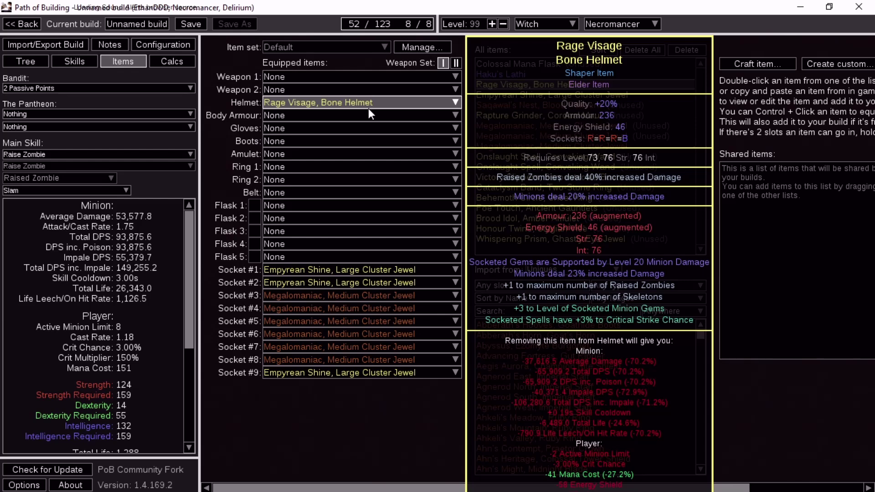
Examine the unnamed build's configuration and the Raise Zombie critical strike chance breakdown in its calculations.
{"action": "left_click", "coordinate": [170, 48]}
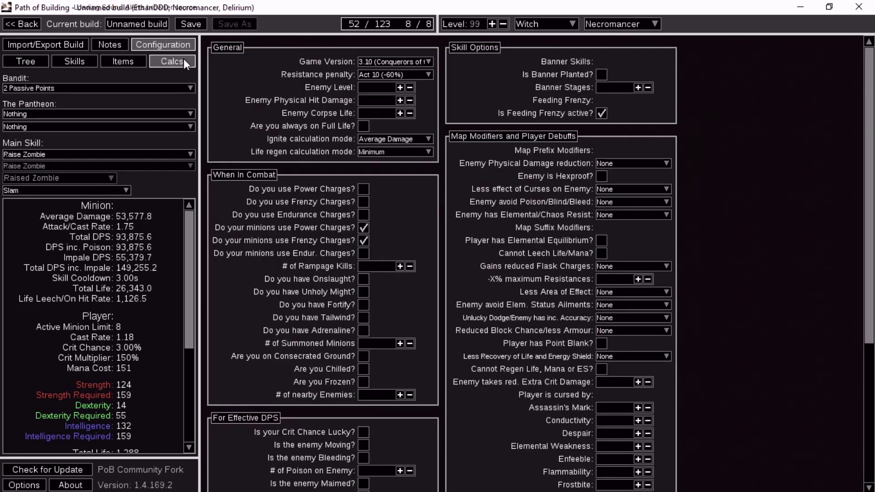
{"action": "left_click", "coordinate": [184, 59]}
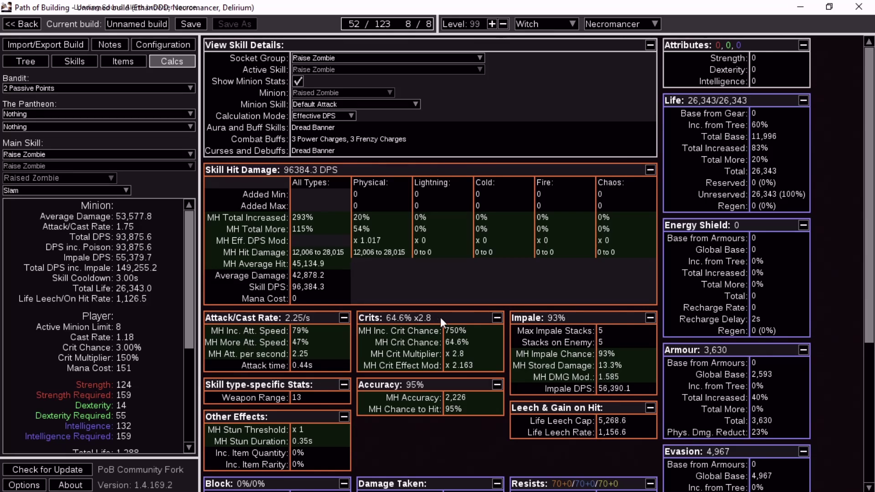
{"action": "mouse_move", "coordinate": [459, 331]}
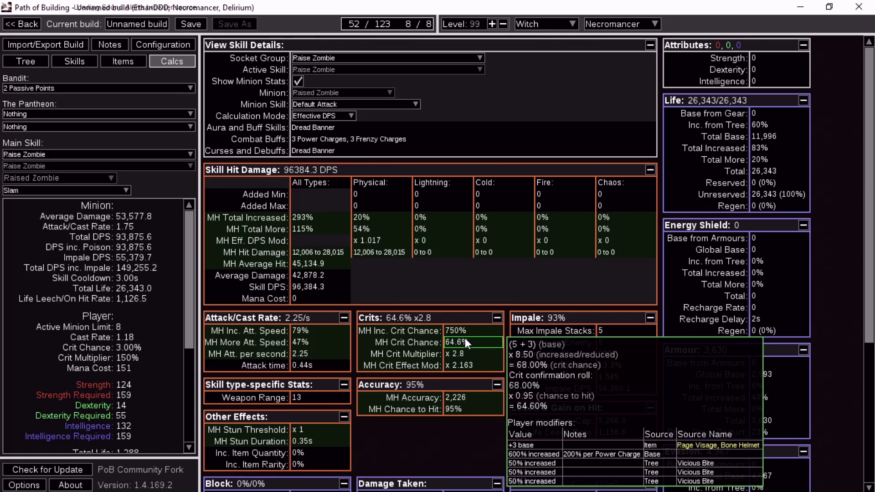
Allocate Gravepact and the minion notable above the Witch start with their connecting paths, and show the unnamed build's calculations.
{"action": "left_click", "coordinate": [17, 61]}
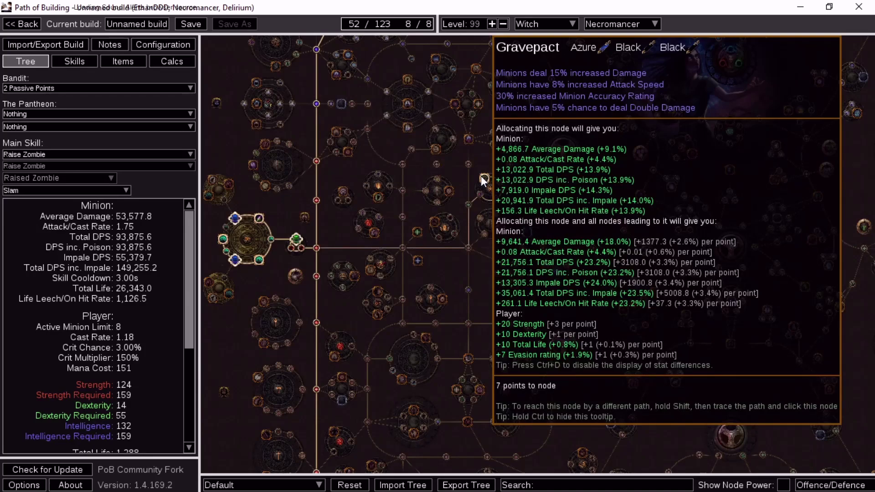
{"action": "left_click", "coordinate": [481, 178]}
{"action": "left_click_drag", "start_coordinate": [481, 176], "coordinate": [409, 396]}
{"action": "left_click", "coordinate": [655, 159]}
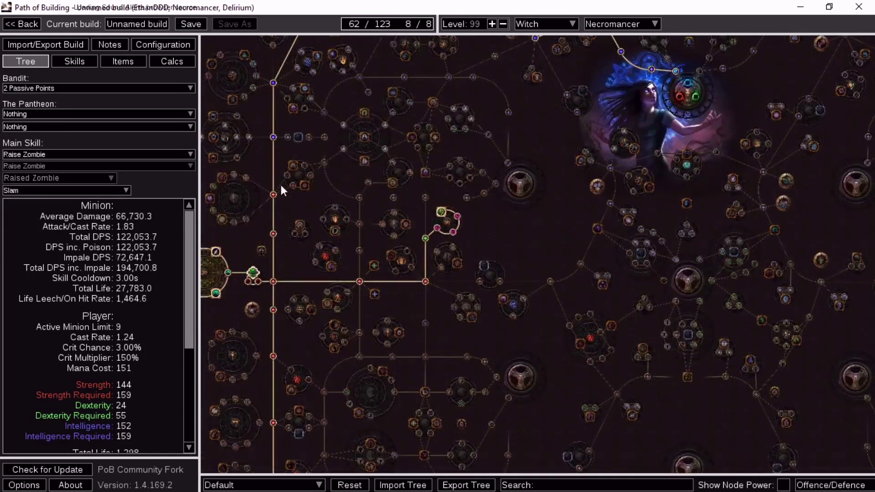
{"action": "left_click", "coordinate": [173, 63]}
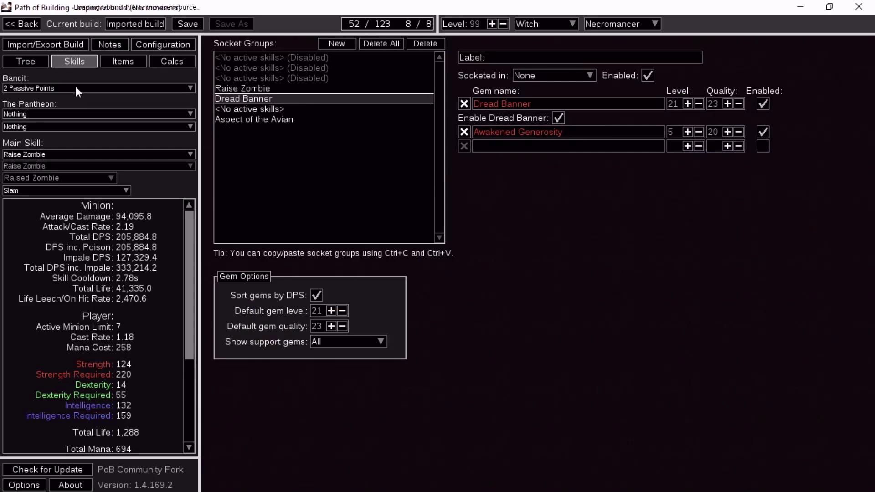
Allocate Gravepact and the same minion notable above the Witch start in the imported build's passive tree.
{"action": "left_click", "coordinate": [35, 63]}
{"action": "mouse_move", "coordinate": [580, 147]}
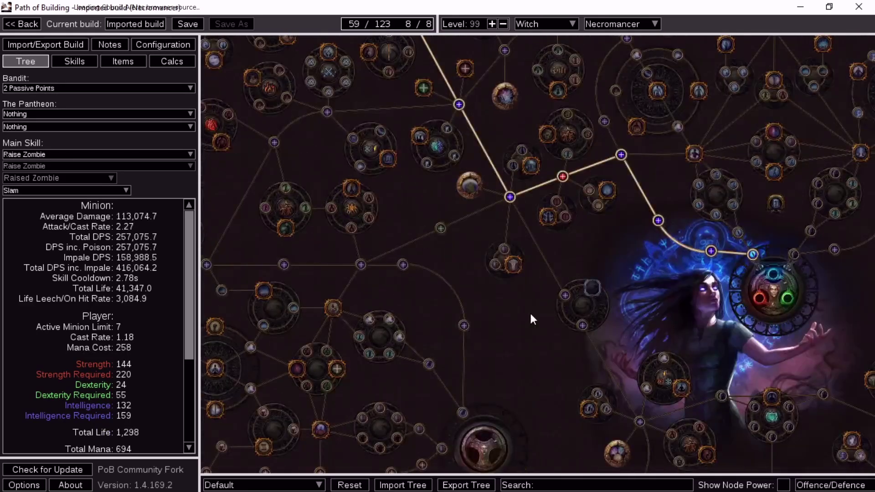
{"action": "mouse_move", "coordinate": [553, 233]}
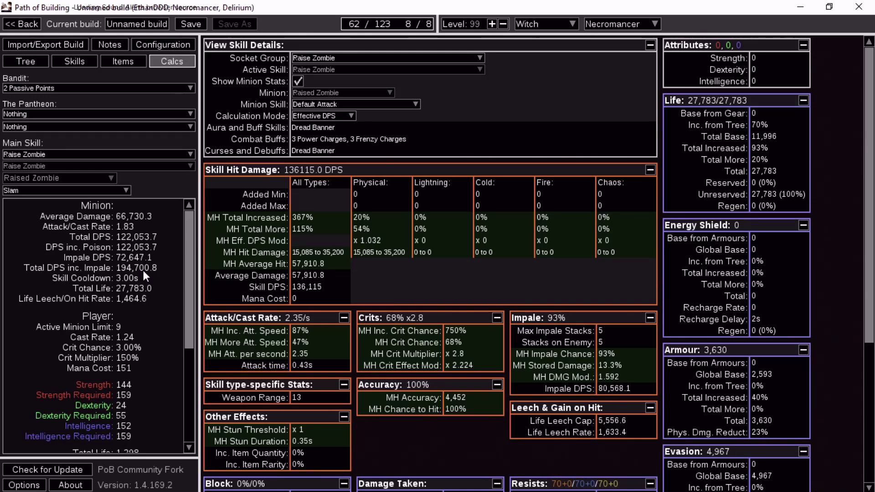
Compare the passive trees and Raise Zombie calculations of the unnamed and imported builds.
{"action": "left_click", "coordinate": [31, 64]}
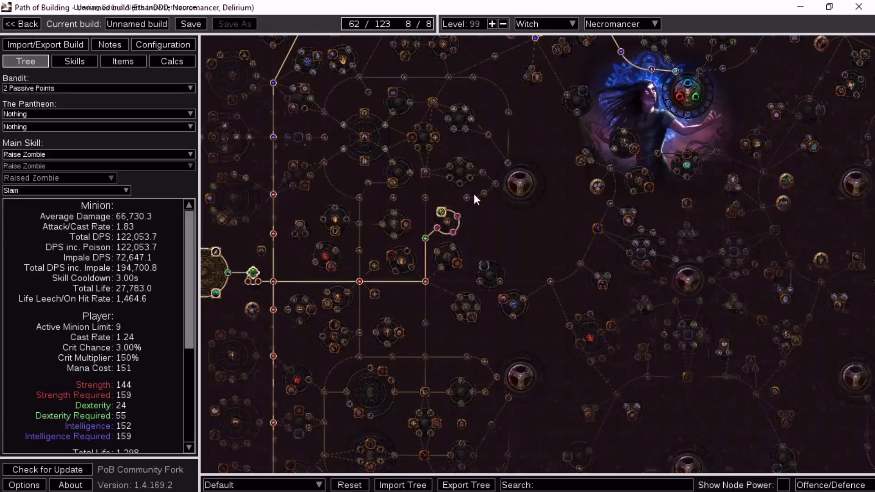
{"action": "scroll", "coordinate": [466, 319], "scroll_direction": "down", "scroll_amount": 3}
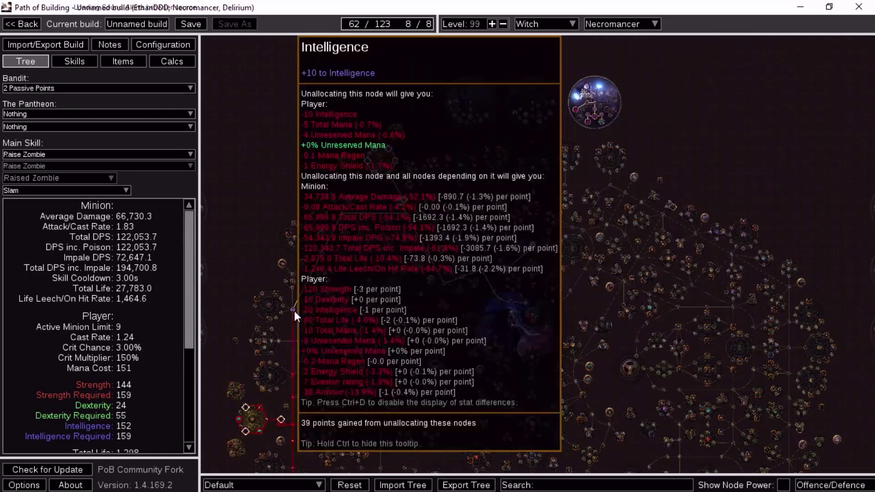
{"action": "left_click", "coordinate": [158, 63]}
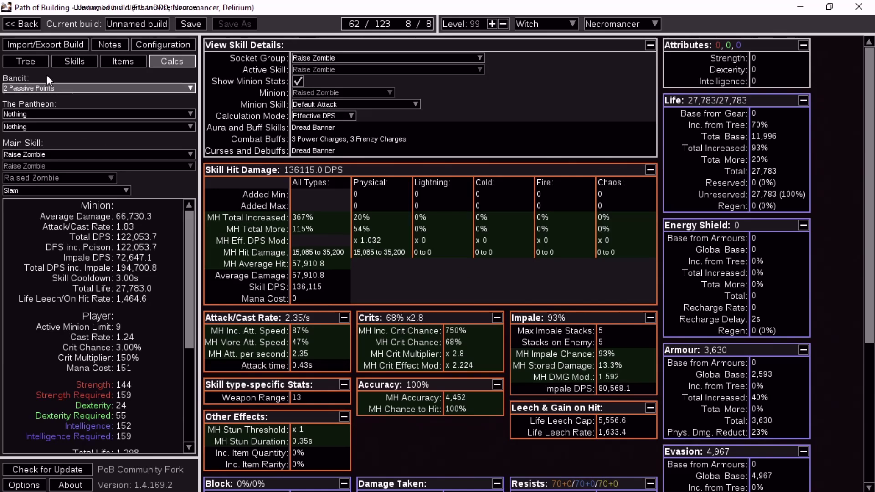
{"action": "left_click", "coordinate": [25, 61]}
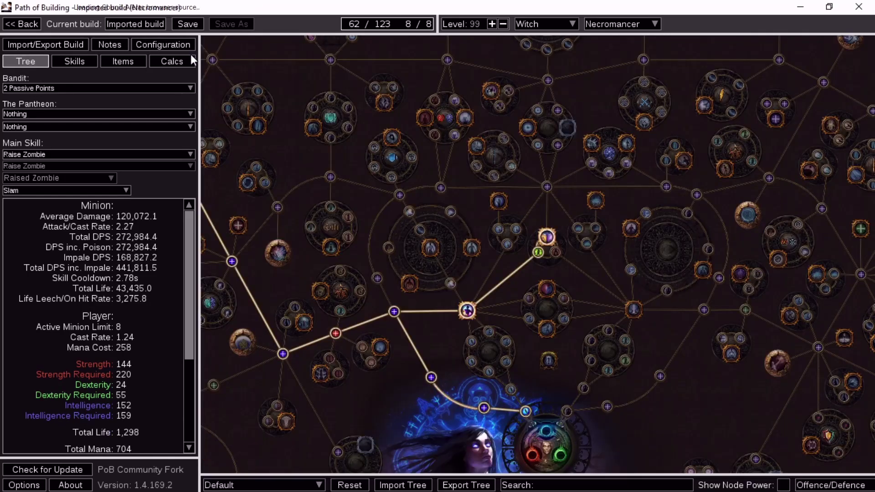
{"action": "left_click", "coordinate": [176, 60]}
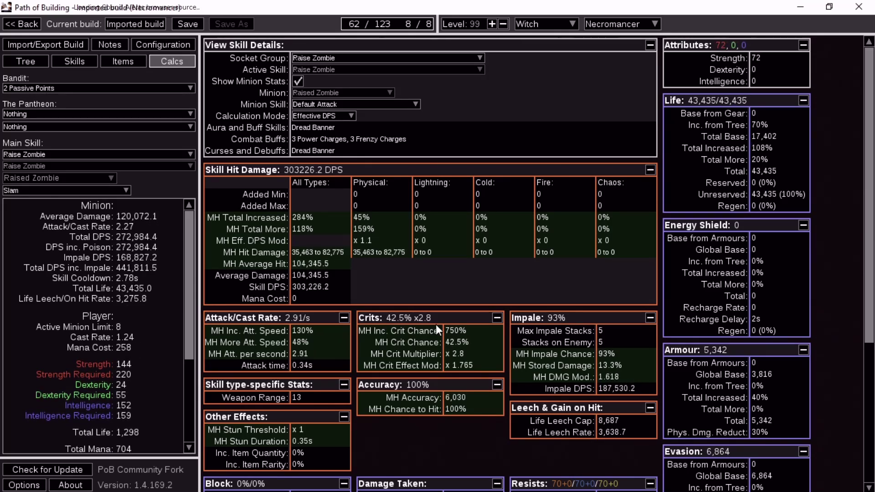
Allocate Vicious Bite on all six medium cluster jewels branching from the three large clusters in the imported build's passive tree.
{"action": "left_click", "coordinate": [24, 59]}
{"action": "scroll", "coordinate": [472, 316], "scroll_direction": "up", "scroll_amount": 2}
{"action": "left_click_drag", "start_coordinate": [472, 316], "coordinate": [689, 80]}
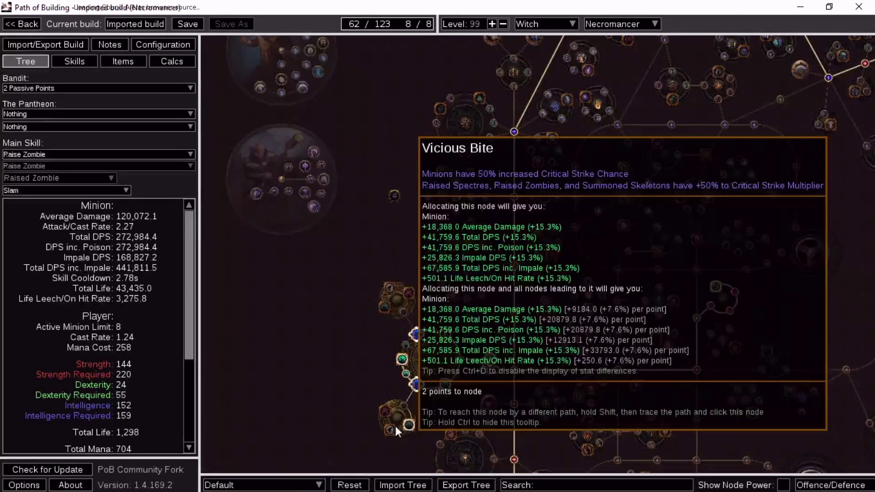
{"action": "left_click", "coordinate": [409, 426]}
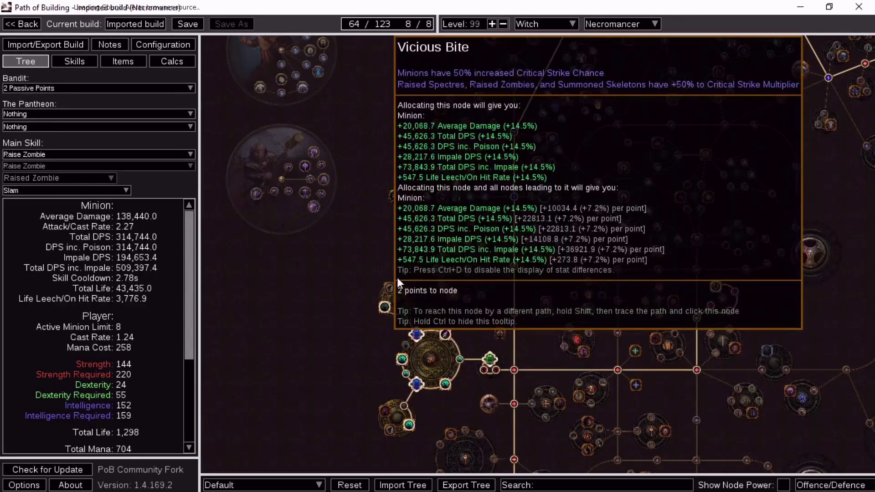
{"action": "left_click", "coordinate": [396, 278]}
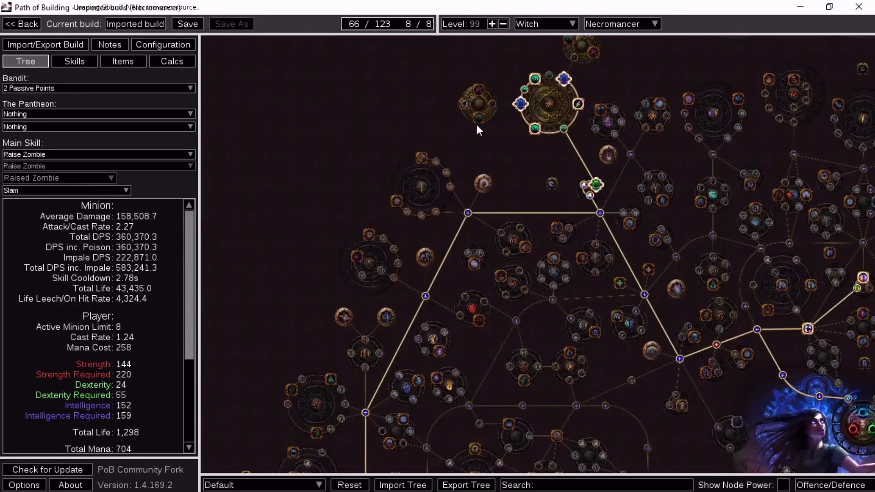
{"action": "left_click", "coordinate": [474, 122]}
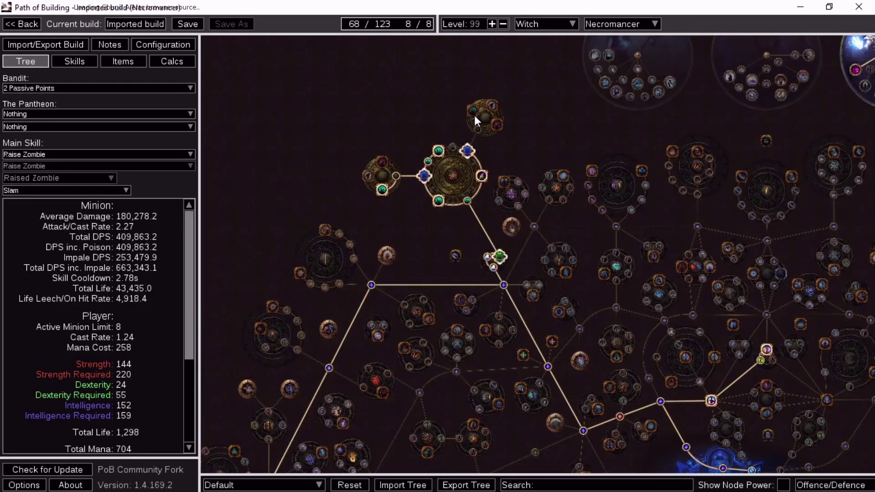
{"action": "left_click", "coordinate": [474, 116]}
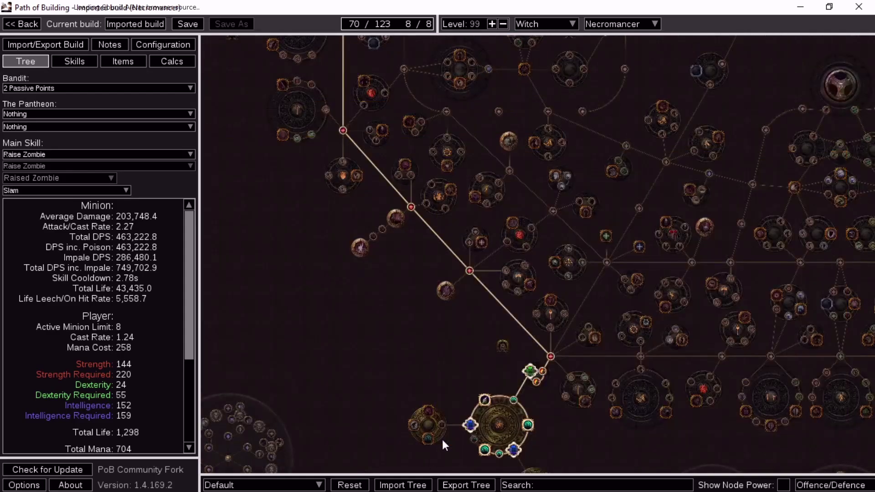
{"action": "left_click", "coordinate": [430, 437]}
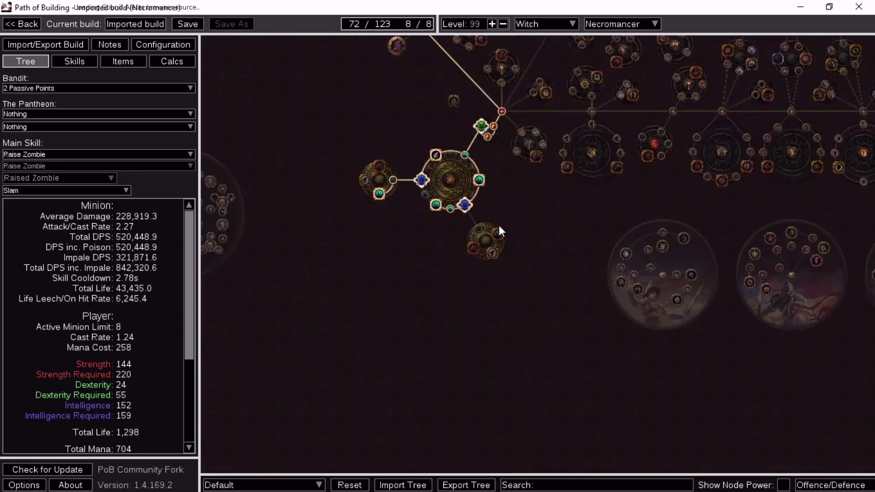
{"action": "left_click", "coordinate": [498, 226]}
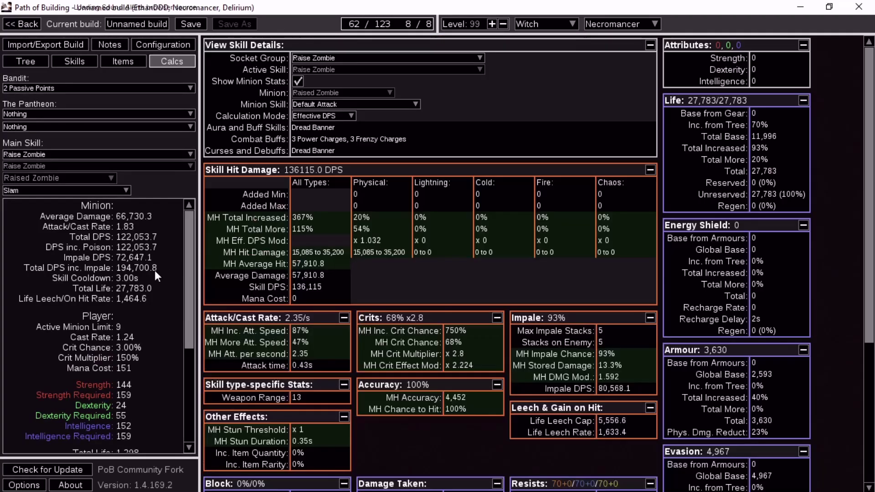
Allocate the same six Vicious Bite notables on the medium cluster jewels in the unnamed build's passive tree.
{"action": "left_click", "coordinate": [18, 61]}
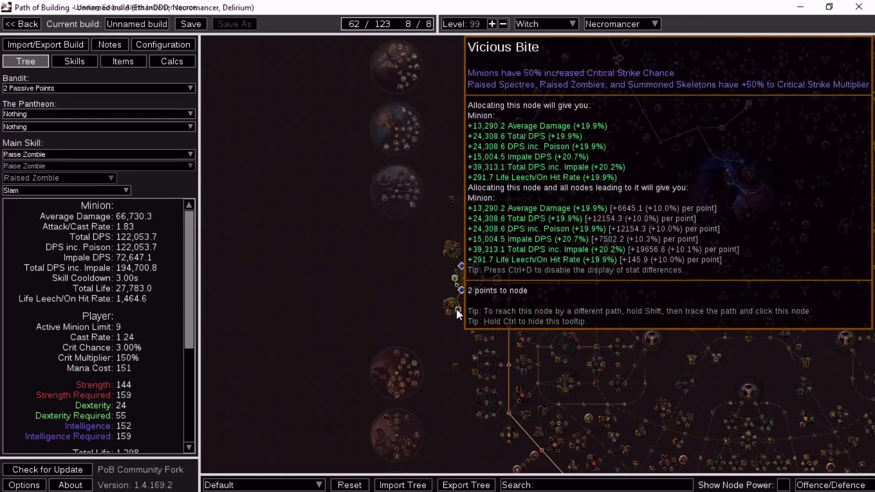
{"action": "left_click", "coordinate": [456, 309]}
{"action": "left_click", "coordinate": [447, 250]}
{"action": "scroll", "coordinate": [431, 279], "scroll_direction": "up", "scroll_amount": 3}
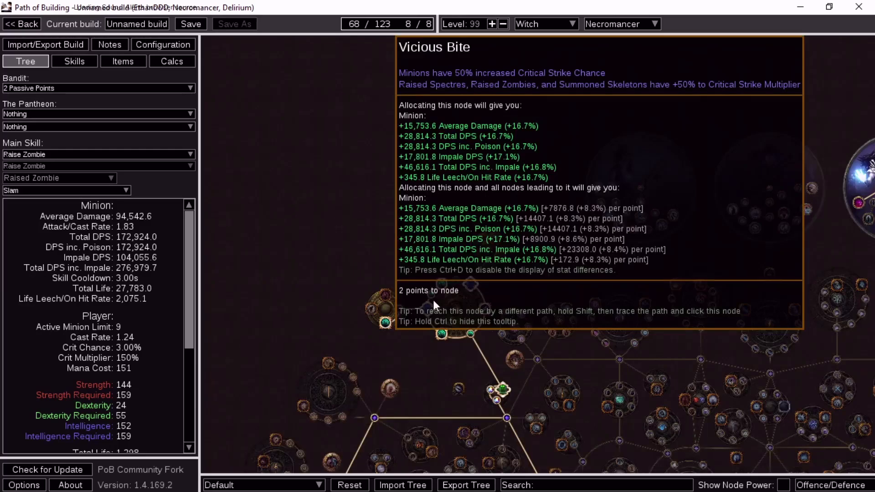
{"action": "left_click", "coordinate": [386, 323]}
{"action": "left_click", "coordinate": [474, 243]}
{"action": "scroll", "coordinate": [518, 412], "scroll_direction": "down", "scroll_amount": 3}
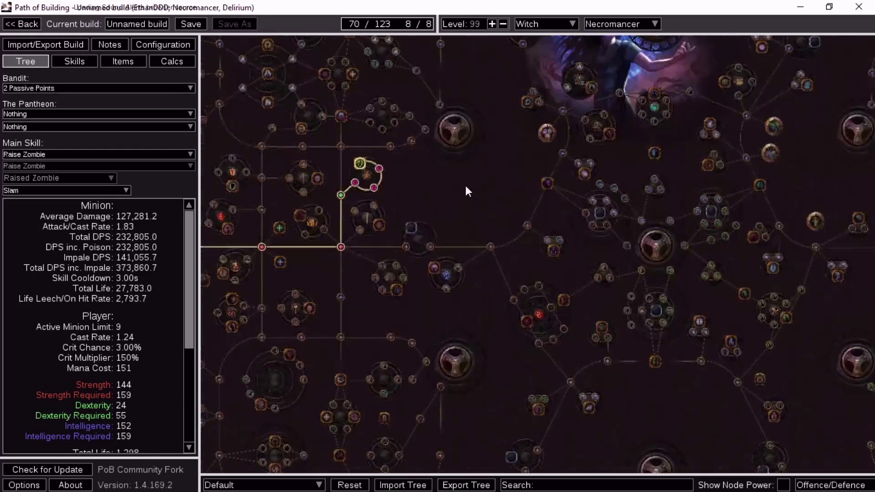
{"action": "scroll", "coordinate": [465, 185], "scroll_direction": "up", "scroll_amount": 3}
{"action": "left_click", "coordinate": [435, 393]}
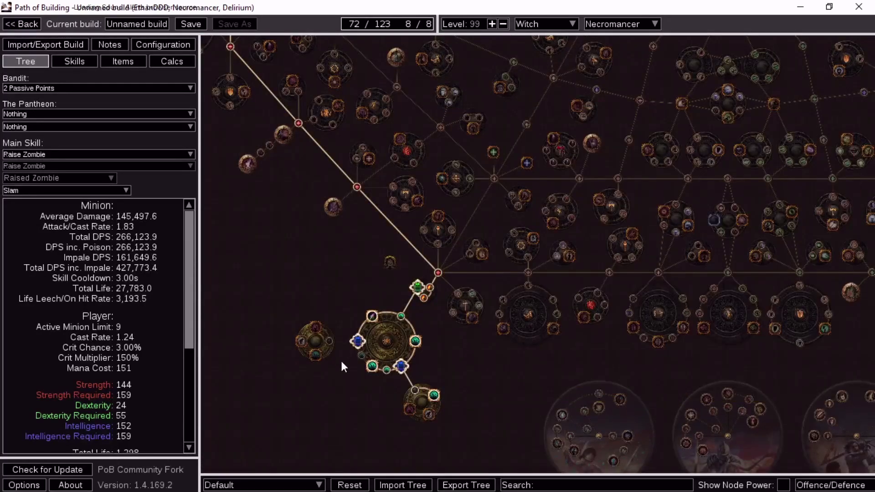
{"action": "left_click", "coordinate": [315, 354]}
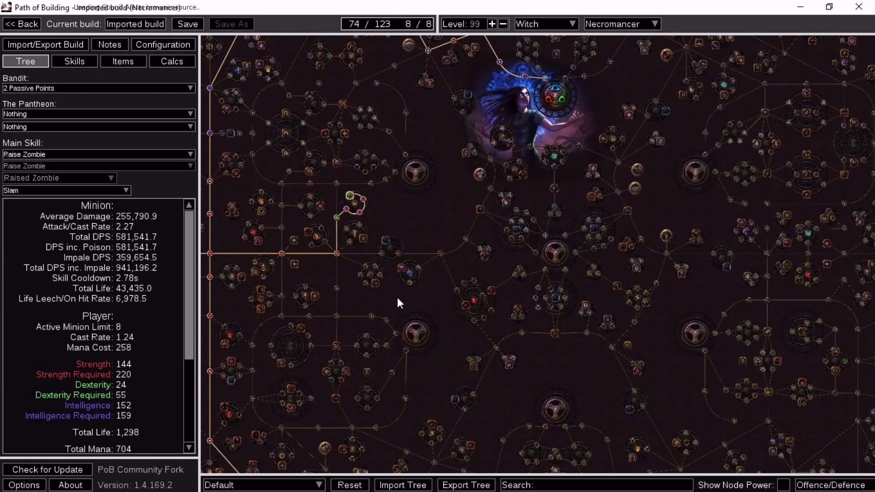
Equip an Onslaught Spell, Convoking Wand in both weapon slots of the unnamed build.
{"action": "left_click_drag", "start_coordinate": [375, 344], "coordinate": [488, 304]}
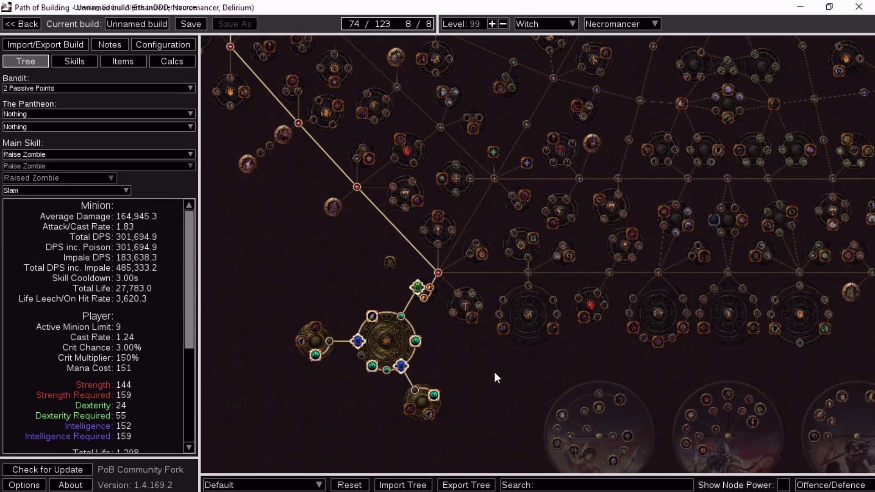
{"action": "left_click", "coordinate": [134, 61]}
{"action": "left_click", "coordinate": [305, 77]}
{"action": "left_click", "coordinate": [341, 112]}
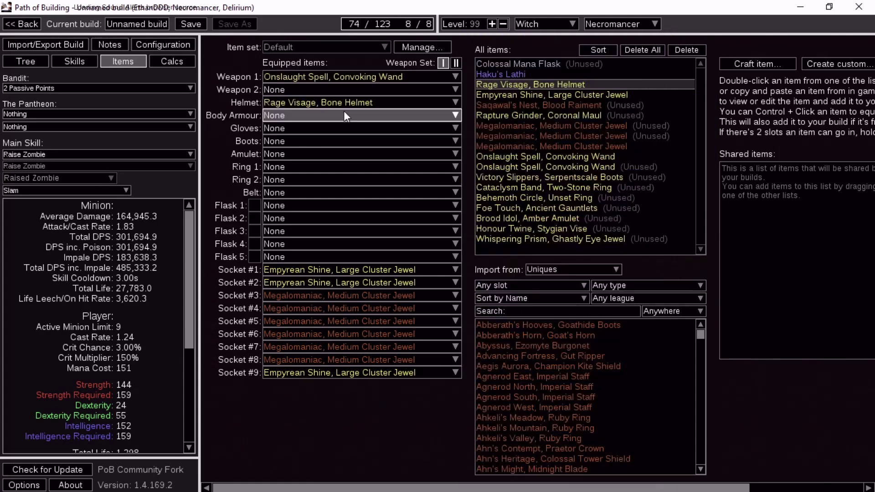
{"action": "left_click", "coordinate": [319, 90]}
{"action": "left_click", "coordinate": [336, 127]}
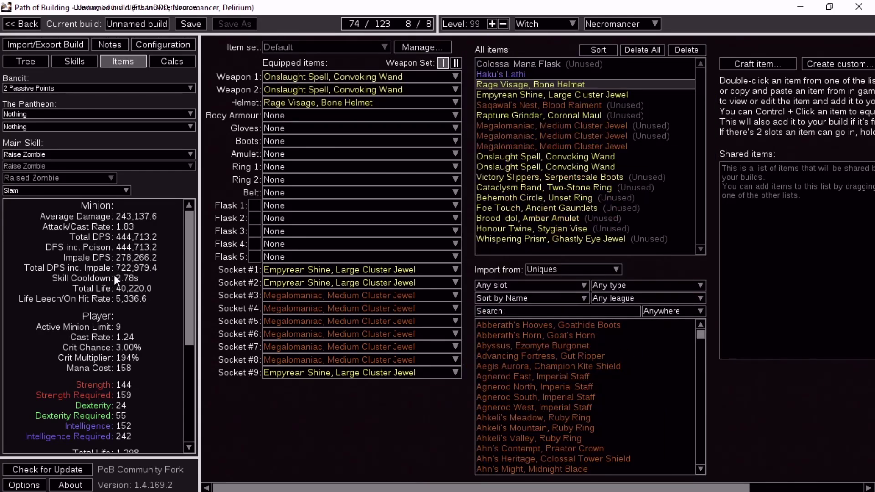
Remove the Onslaught Spell wands from both weapon slots of the unnamed build.
{"action": "left_click", "coordinate": [326, 79]}
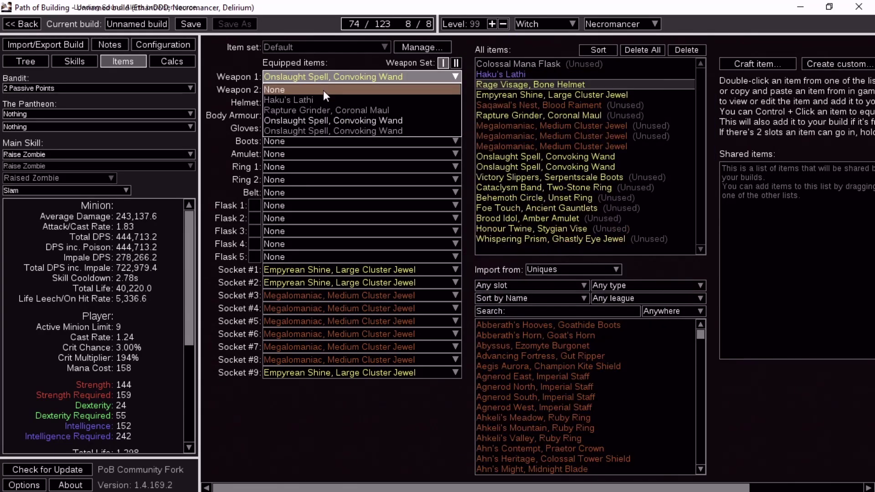
{"action": "left_click", "coordinate": [323, 89]}
{"action": "left_click", "coordinate": [323, 89]}
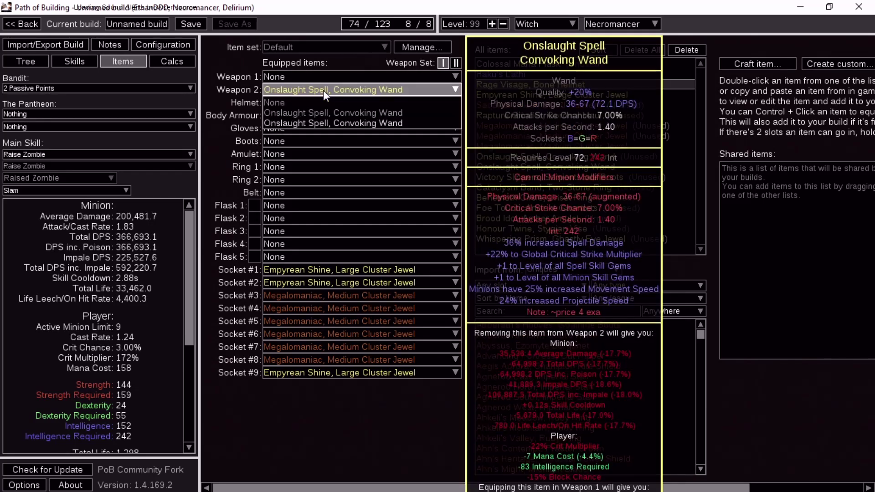
{"action": "left_click", "coordinate": [323, 101]}
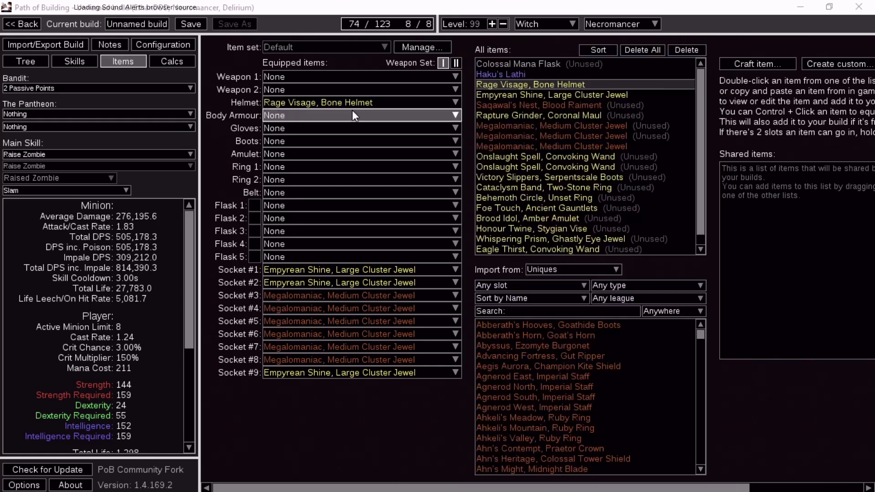
Equip an Eagle Thirst, Convoking Wand in both weapon slots of the unnamed build.
{"action": "mouse_move", "coordinate": [334, 99]}
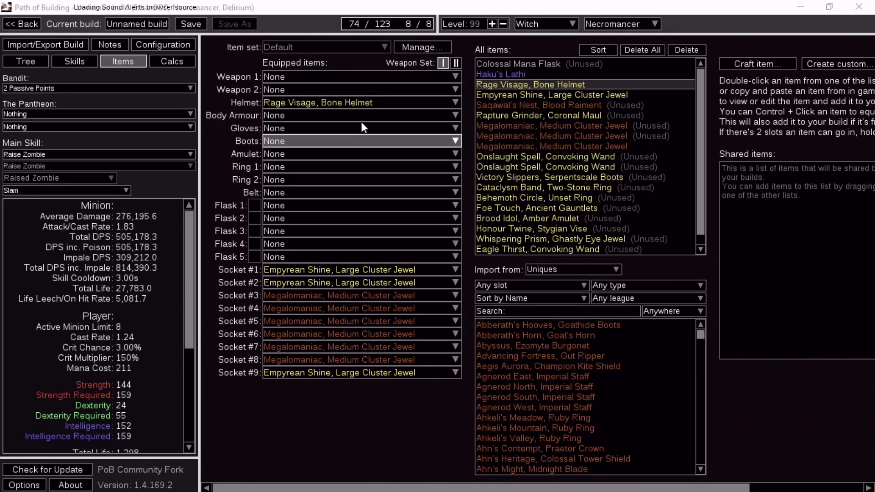
{"action": "mouse_move", "coordinate": [365, 102]}
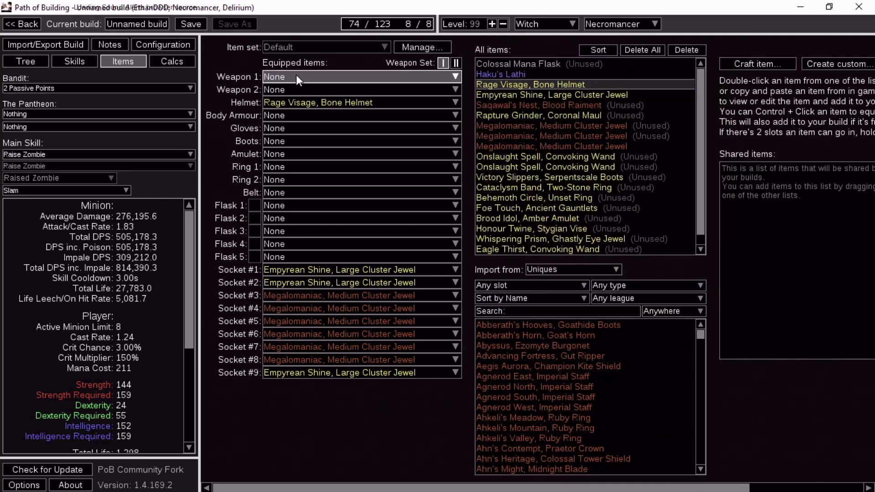
{"action": "left_click", "coordinate": [297, 76]}
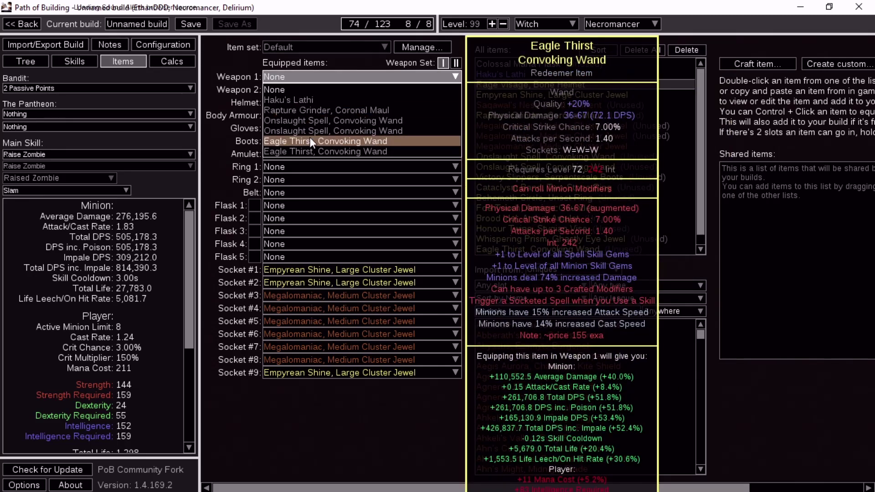
{"action": "left_click", "coordinate": [309, 141]}
{"action": "left_click", "coordinate": [322, 93]}
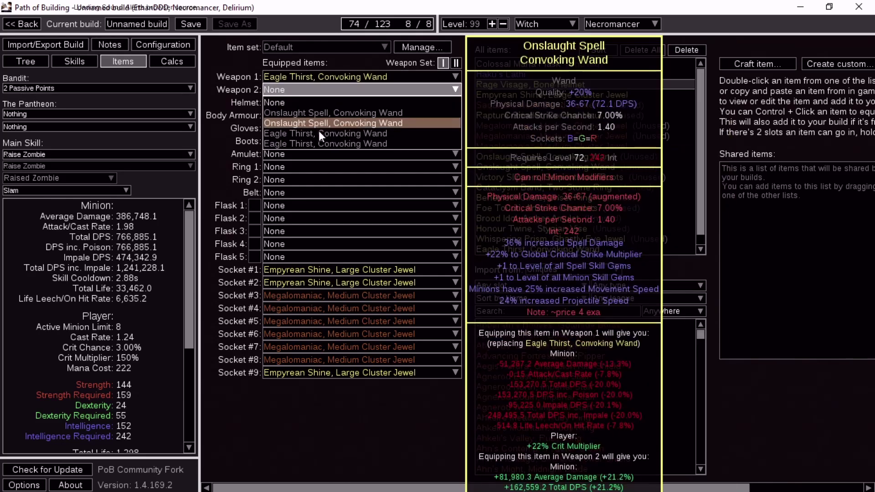
{"action": "left_click", "coordinate": [321, 141]}
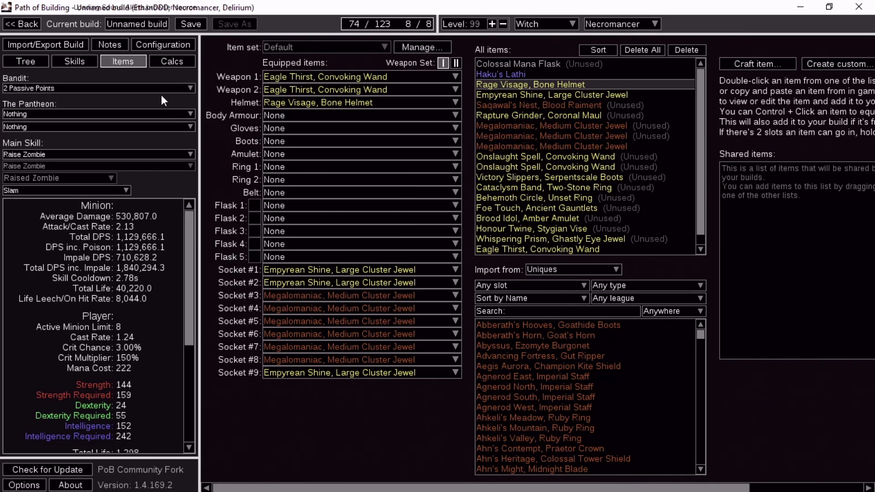
Examine the critical strike effect and chance breakdowns in the unnamed build's Raise Zombie calculations.
{"action": "left_click", "coordinate": [167, 63]}
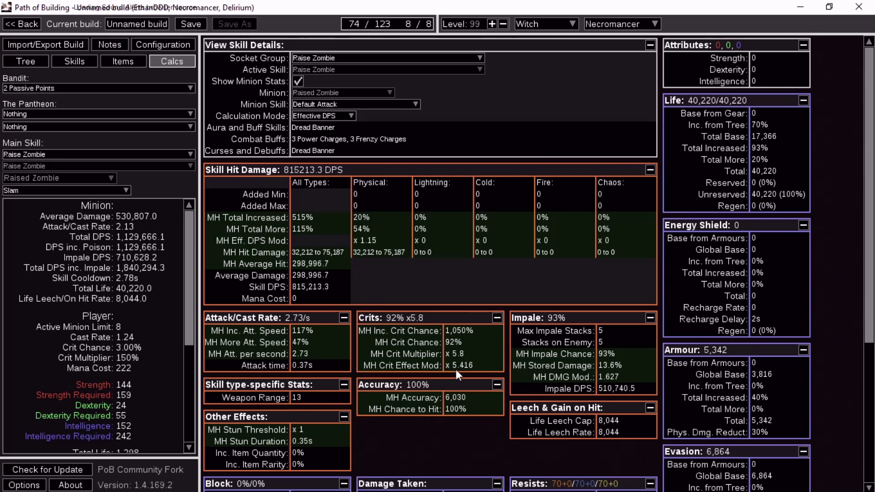
{"action": "mouse_move", "coordinate": [463, 367]}
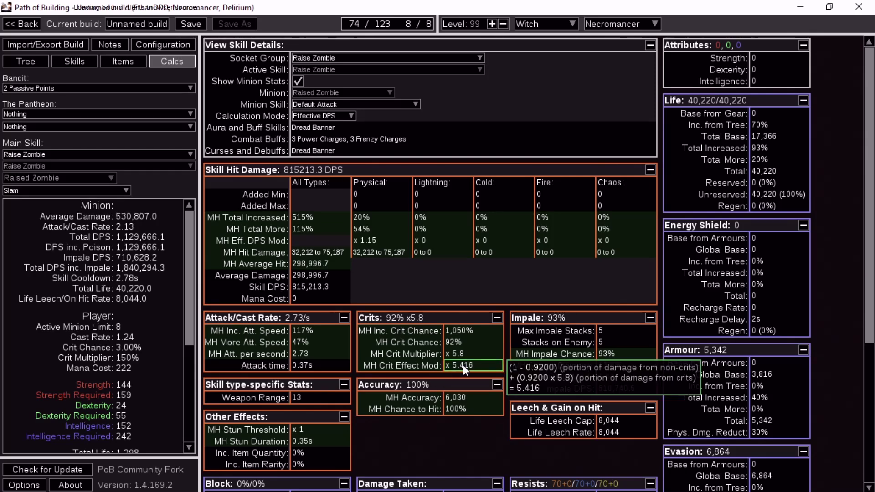
{"action": "mouse_move", "coordinate": [452, 343]}
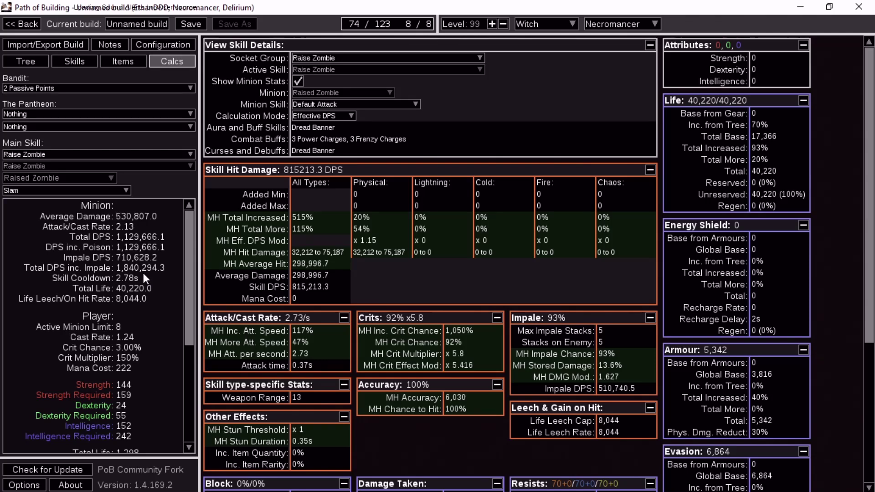
Review the unnamed build's equipped items, its overall passive tree, and the level required for the allocated points.
{"action": "left_click", "coordinate": [77, 57]}
{"action": "left_click", "coordinate": [118, 64]}
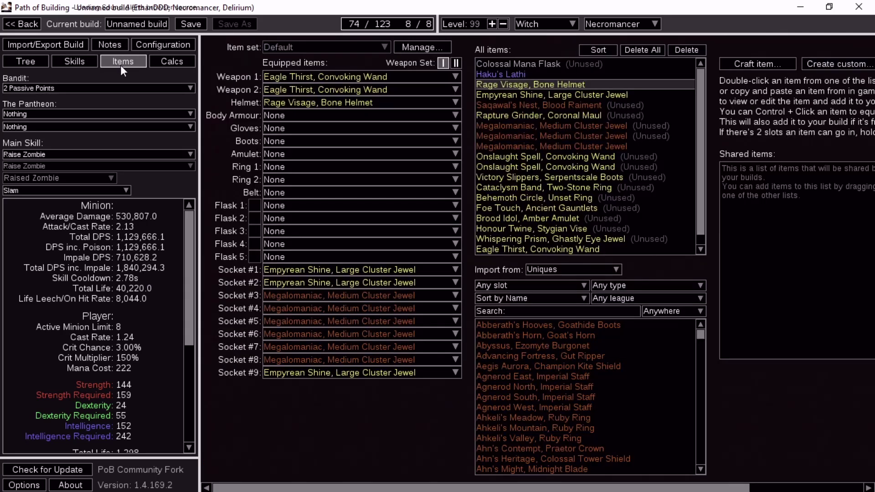
{"action": "left_click", "coordinate": [31, 59]}
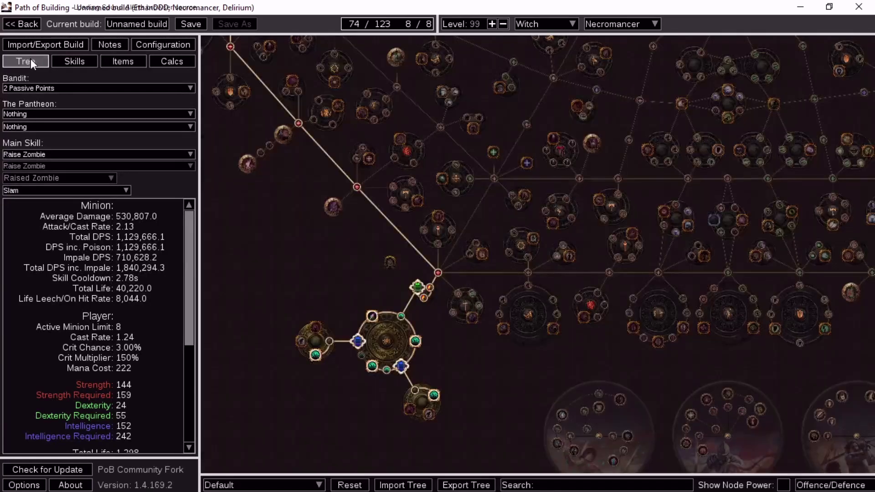
{"action": "scroll", "coordinate": [386, 218], "scroll_direction": "down", "scroll_amount": 3}
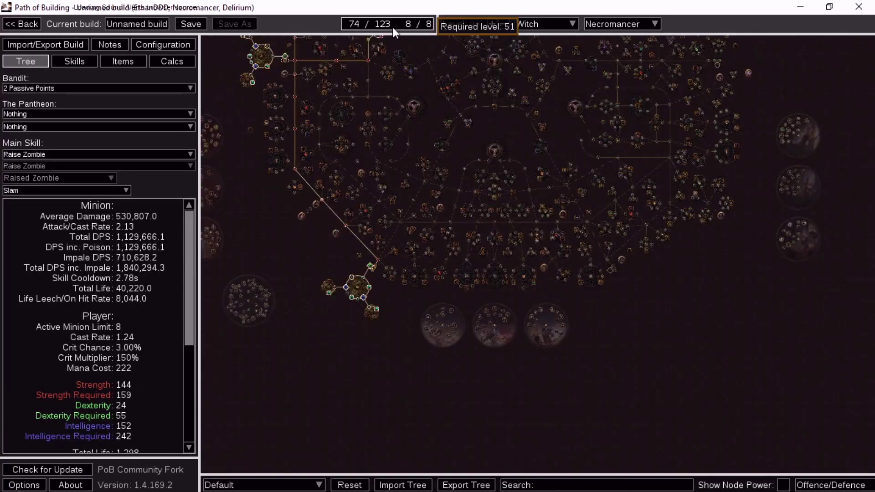
{"action": "scroll", "coordinate": [458, 412], "scroll_direction": "down", "scroll_amount": 2}
{"action": "scroll", "coordinate": [460, 418], "scroll_direction": "up", "scroll_amount": 1}
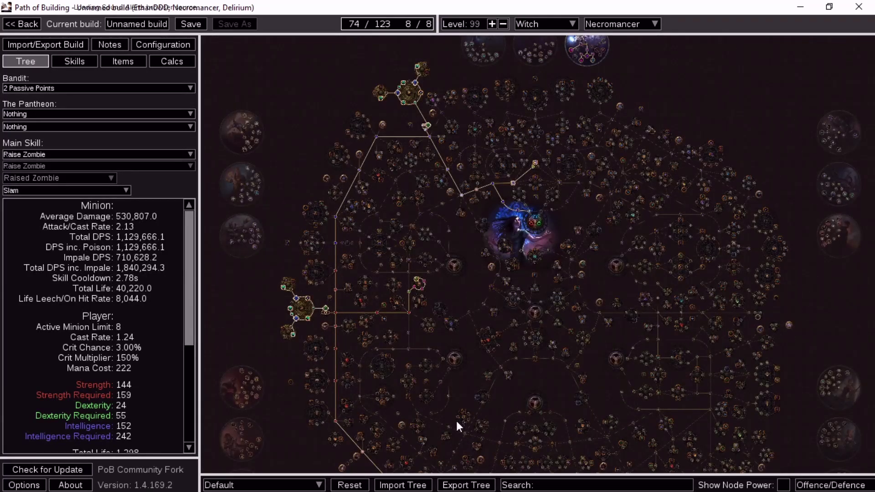
Inspect the Rage Visage, Bone Helmet modifiers and the westernmost cluster jewel group in the unnamed build's passive tree.
{"action": "left_click", "coordinate": [86, 58]}
{"action": "left_click", "coordinate": [109, 58]}
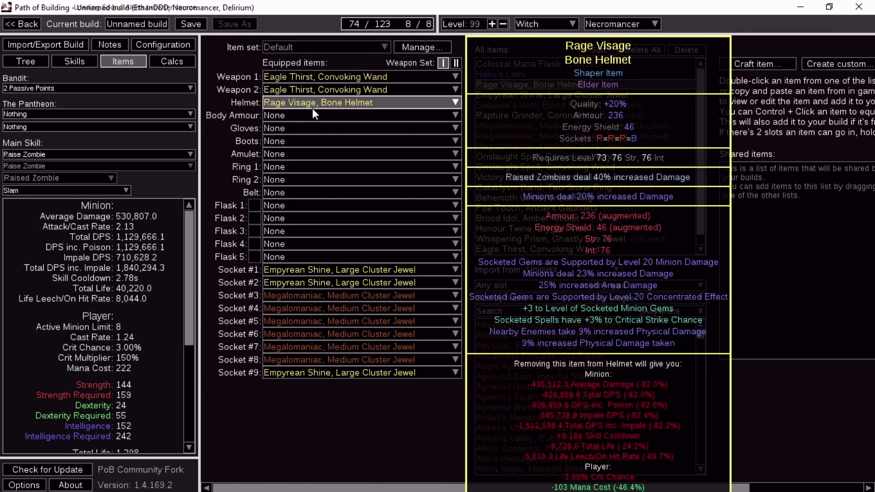
{"action": "key", "text": "ctrl+1"}
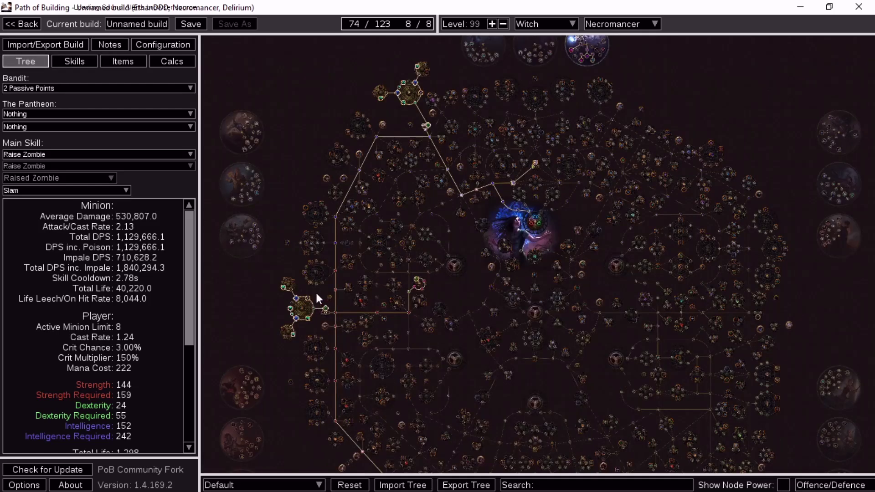
{"action": "scroll", "coordinate": [316, 293], "scroll_direction": "up", "scroll_amount": 5}
{"action": "mouse_move", "coordinate": [401, 200]}
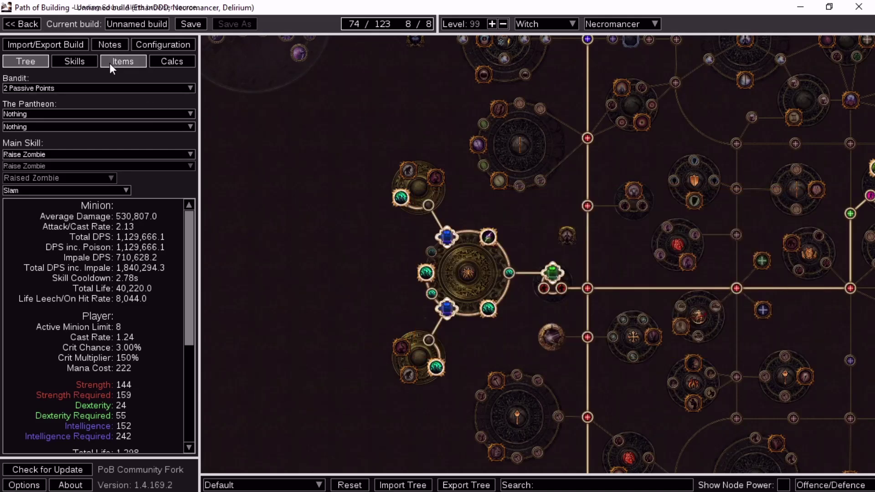
Remove the "Socketed Spells have +3% to Critical Strike Chance" modifier from the Rage Visage, Bone Helmet and save the item.
{"action": "left_click", "coordinate": [110, 65]}
{"action": "mouse_move", "coordinate": [333, 107]}
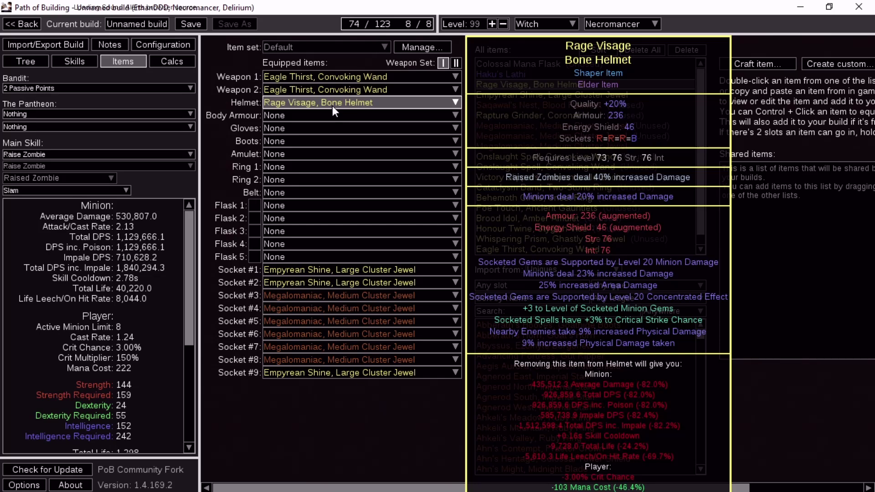
{"action": "double_click", "coordinate": [564, 84]}
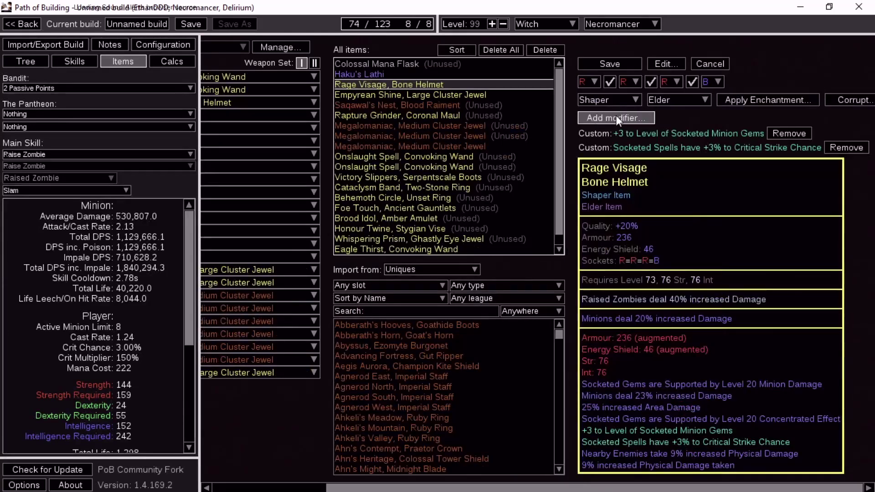
{"action": "left_click", "coordinate": [660, 66]}
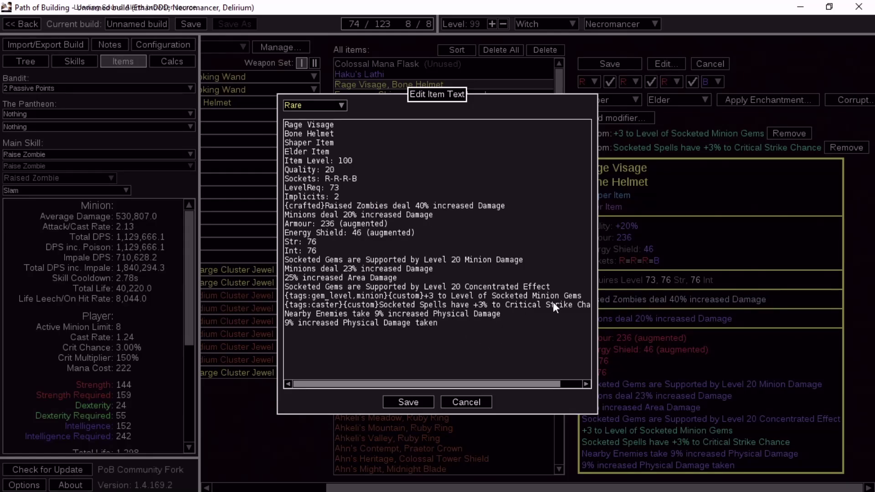
{"action": "left_click_drag", "start_coordinate": [287, 305], "coordinate": [667, 307]}
{"action": "key", "text": "ctrl+c"}
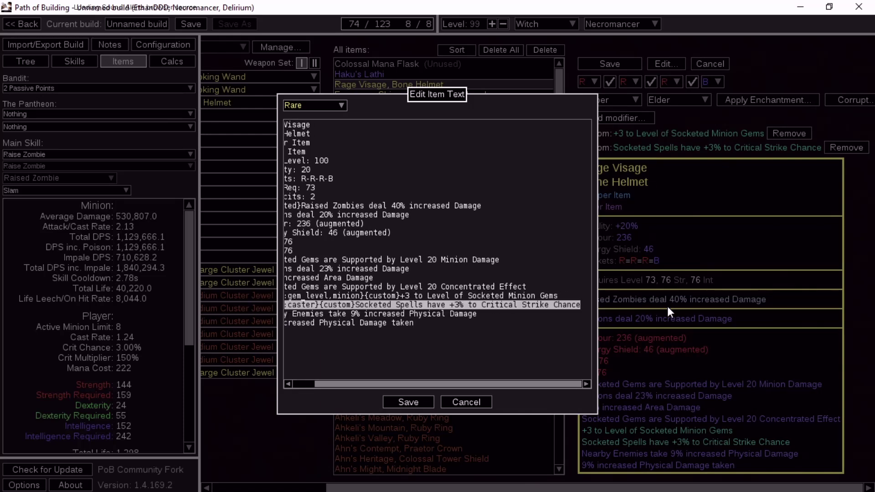
{"action": "key", "text": "BackSpace"}
{"action": "key", "text": "BackSpace"}
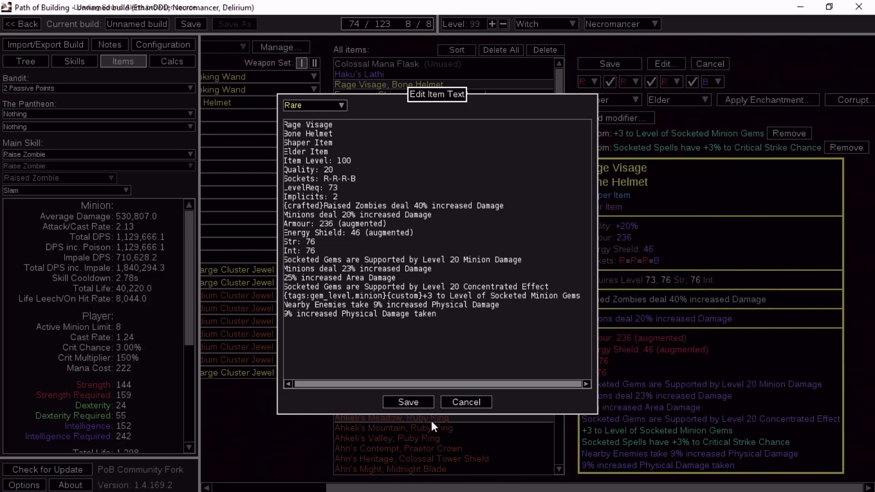
{"action": "left_click", "coordinate": [421, 404]}
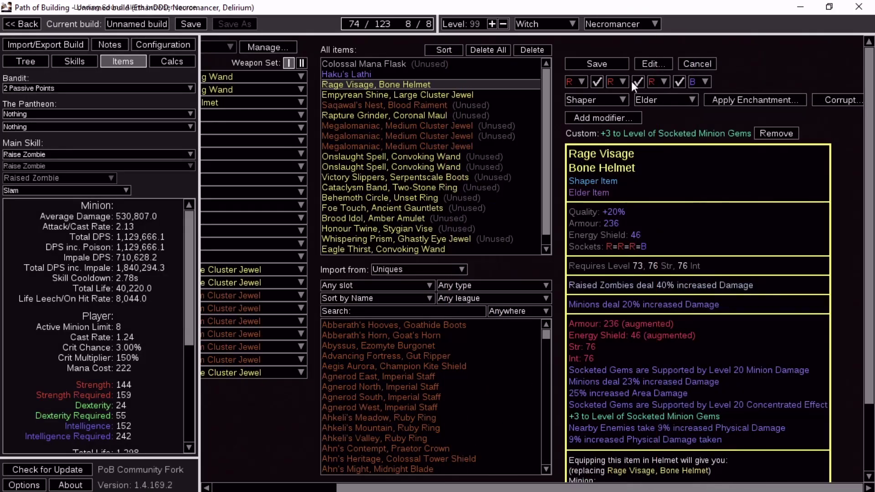
{"action": "left_click", "coordinate": [607, 64]}
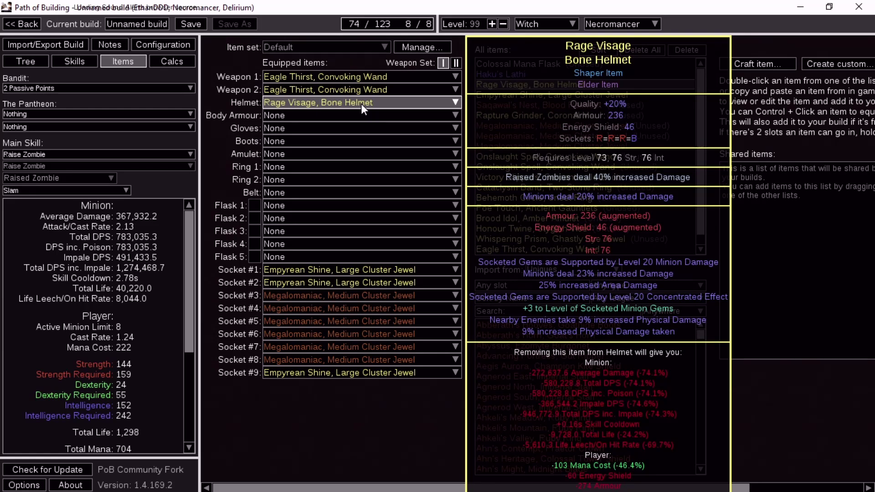
Restore the +3% socketed spell critical strike modifier on the Rage Visage helmet, delete its two 9% increased Physical Damage lines, and save.
{"action": "left_click", "coordinate": [361, 104]}
{"action": "left_click", "coordinate": [800, 133]}
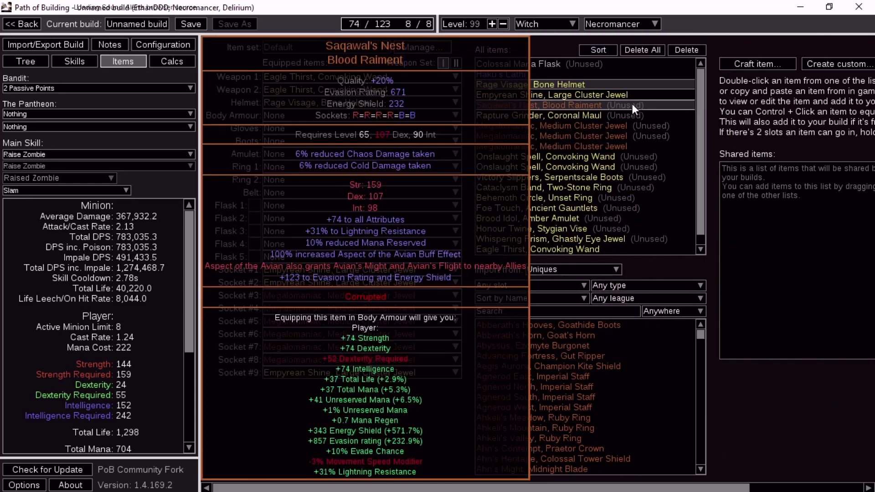
{"action": "double_click", "coordinate": [561, 85]}
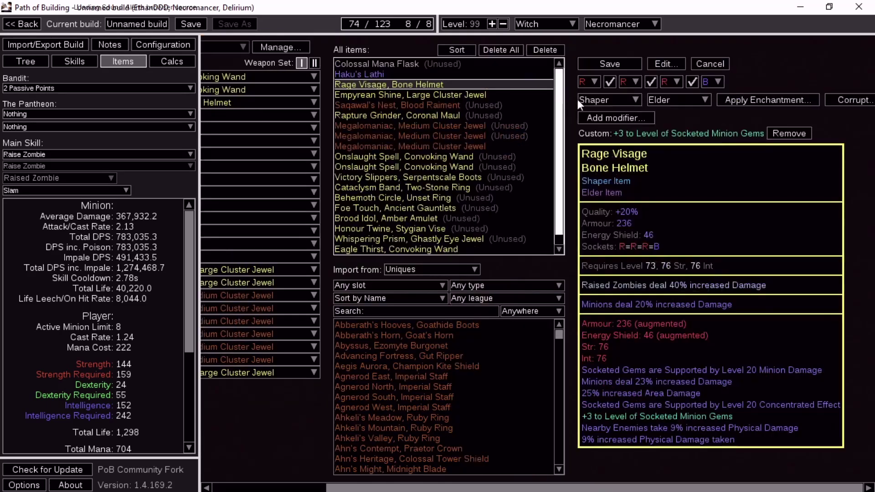
{"action": "left_click", "coordinate": [666, 63]}
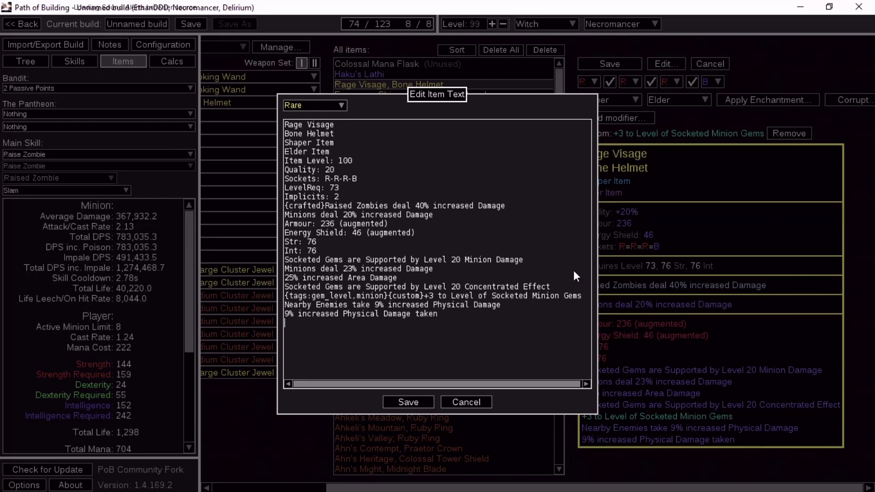
{"action": "key", "text": "ctrl+v"}
{"action": "left_click_drag", "start_coordinate": [421, 315], "coordinate": [210, 304]}
{"action": "key", "text": "Delete"}
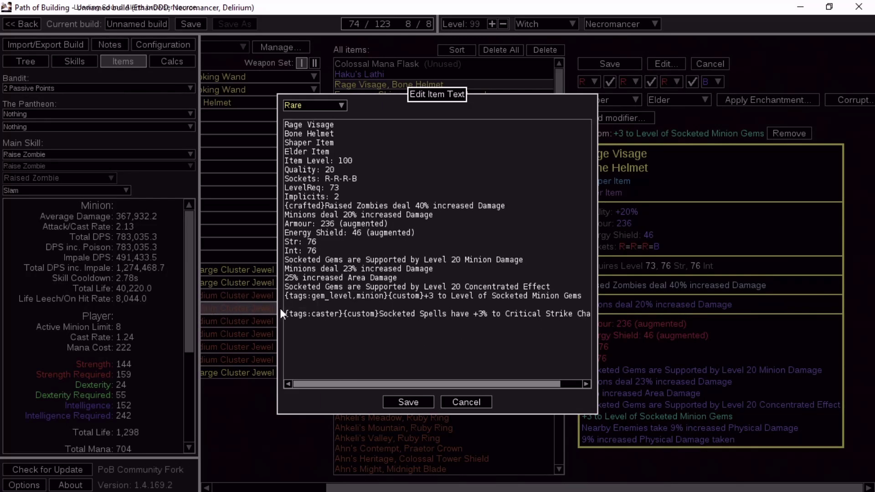
{"action": "left_click", "coordinate": [406, 399]}
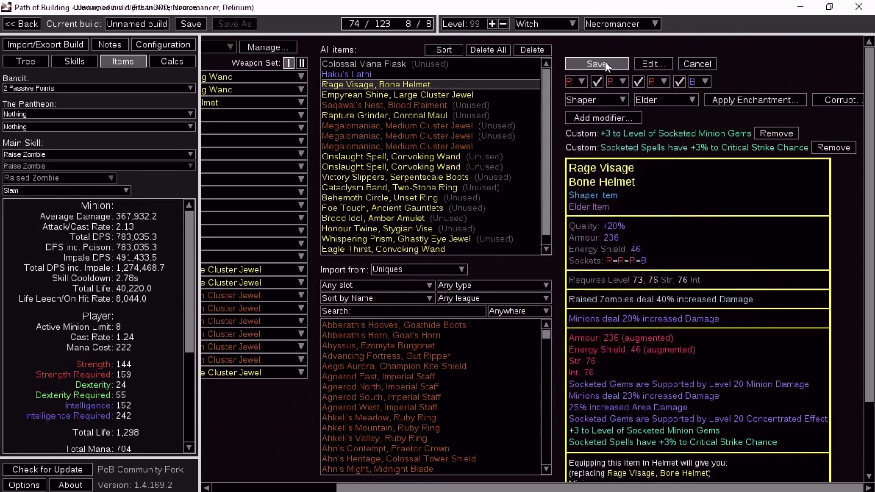
{"action": "left_click", "coordinate": [605, 61]}
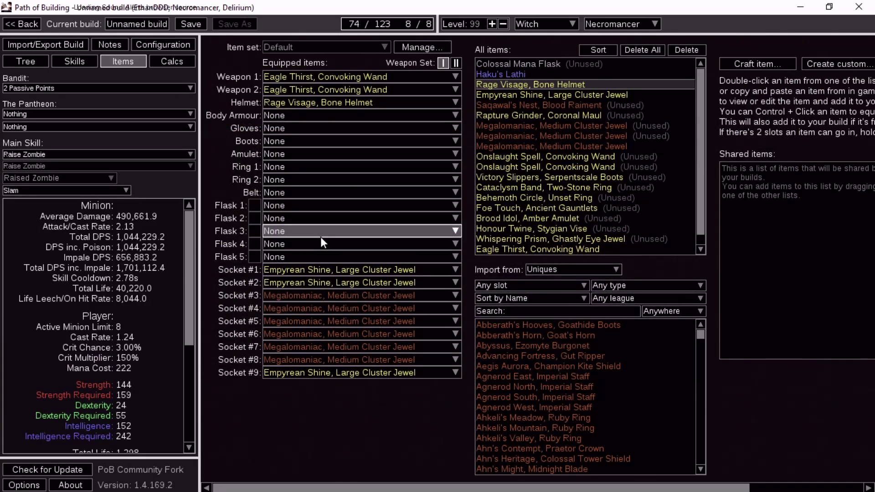
Review the edited Rage Visage helmet's stats and the gems in the Raise Zombie socket group.
{"action": "mouse_move", "coordinate": [380, 101]}
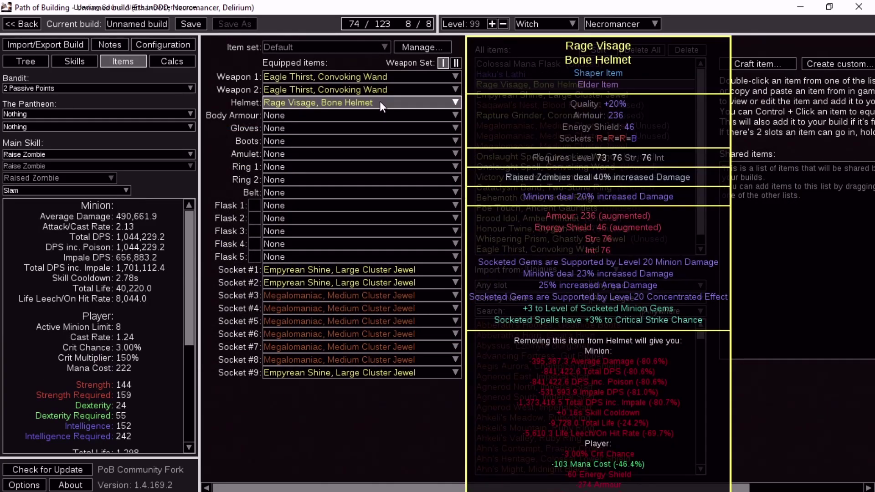
{"action": "left_click", "coordinate": [379, 101]}
{"action": "left_click", "coordinate": [380, 102]}
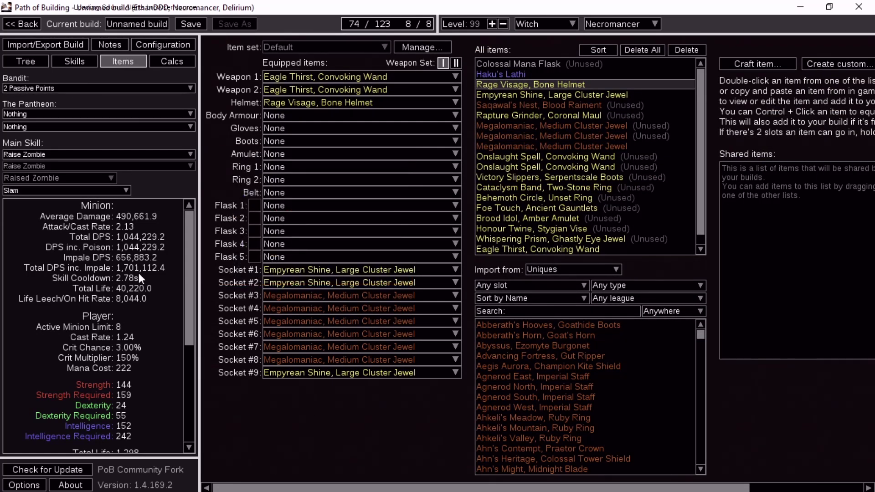
{"action": "left_click", "coordinate": [76, 64]}
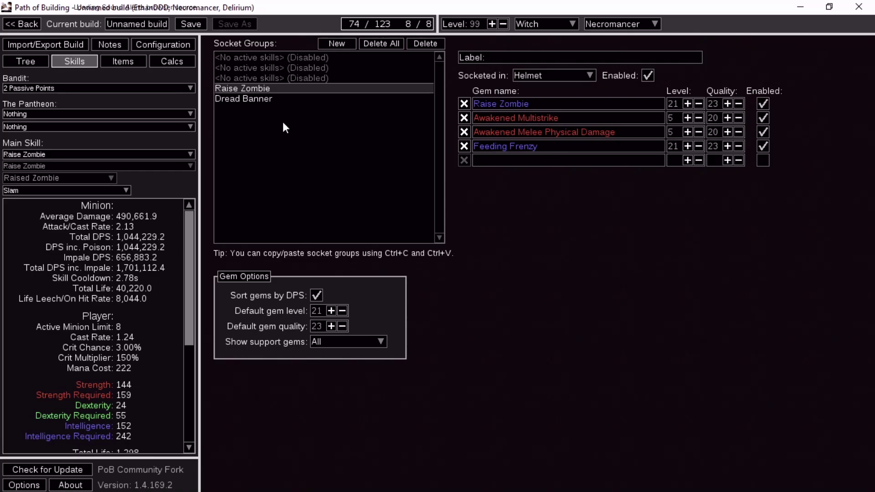
{"action": "left_click", "coordinate": [123, 61]}
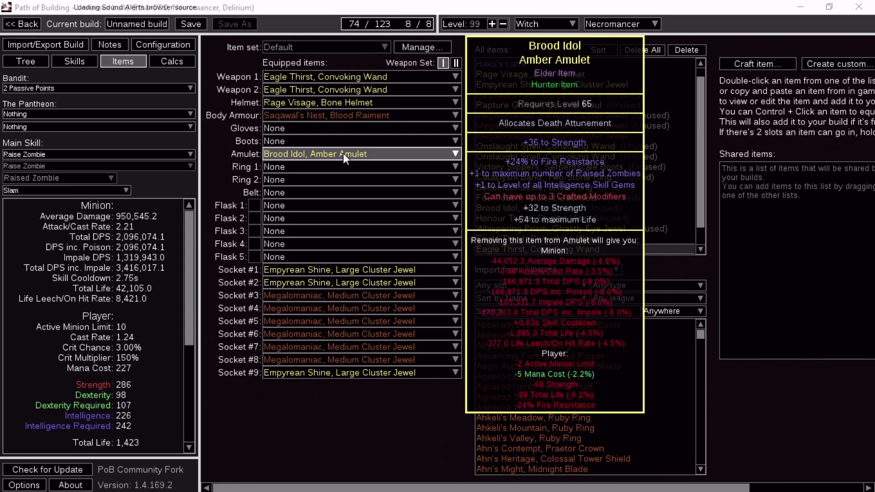
Unequip the Brood Idol, Amber Amulet to compare the minion damage, and equip it again.
{"action": "left_click", "coordinate": [343, 153]}
{"action": "left_click", "coordinate": [328, 163]}
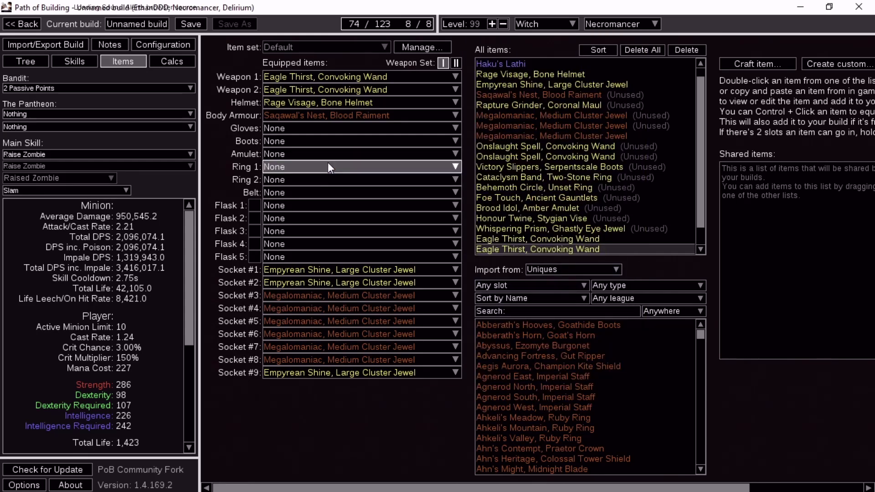
{"action": "left_click", "coordinate": [341, 152]}
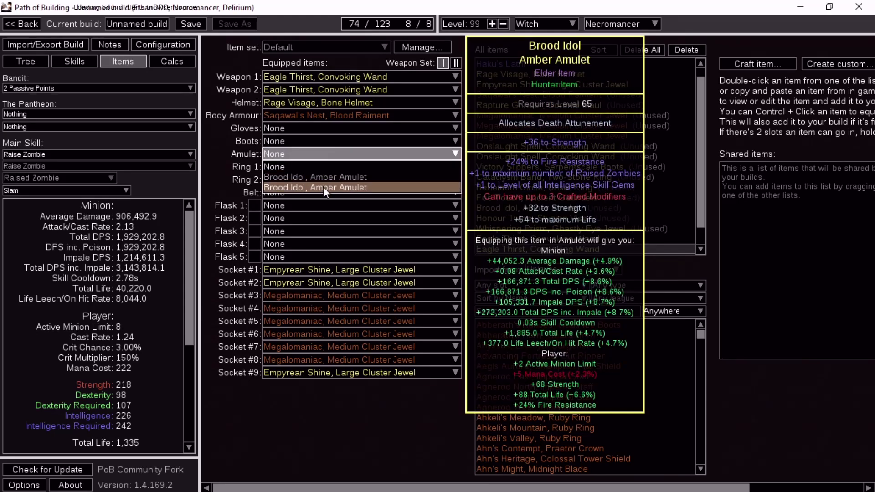
{"action": "left_click", "coordinate": [325, 186]}
{"action": "mouse_move", "coordinate": [339, 116]}
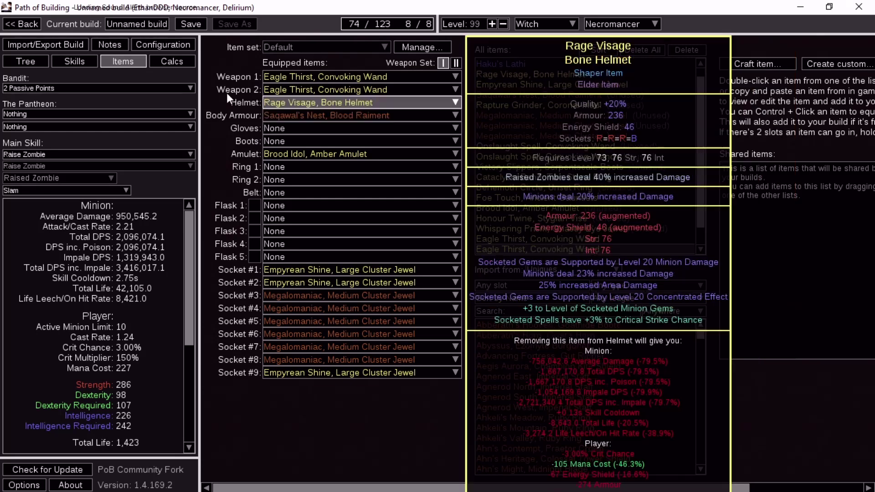
Check the build's configuration options and allocate the Righteous Army notable with the passives leading to it.
{"action": "left_click", "coordinate": [167, 45]}
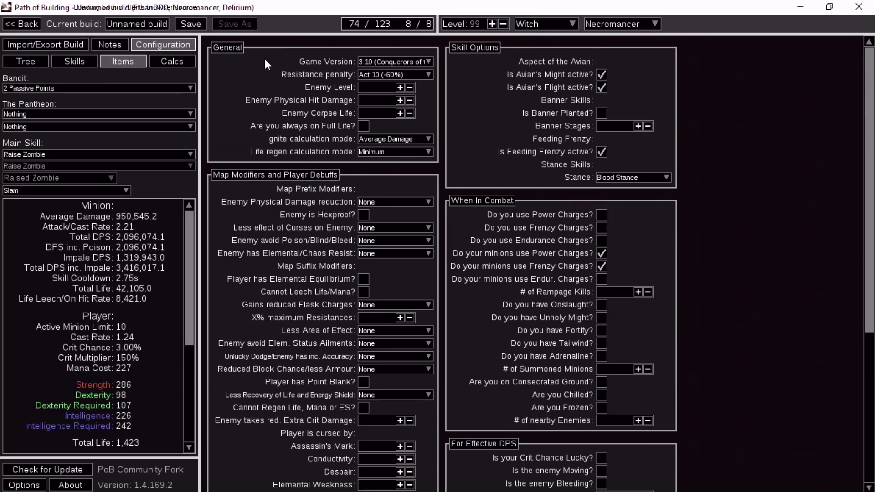
{"action": "left_click", "coordinate": [33, 61]}
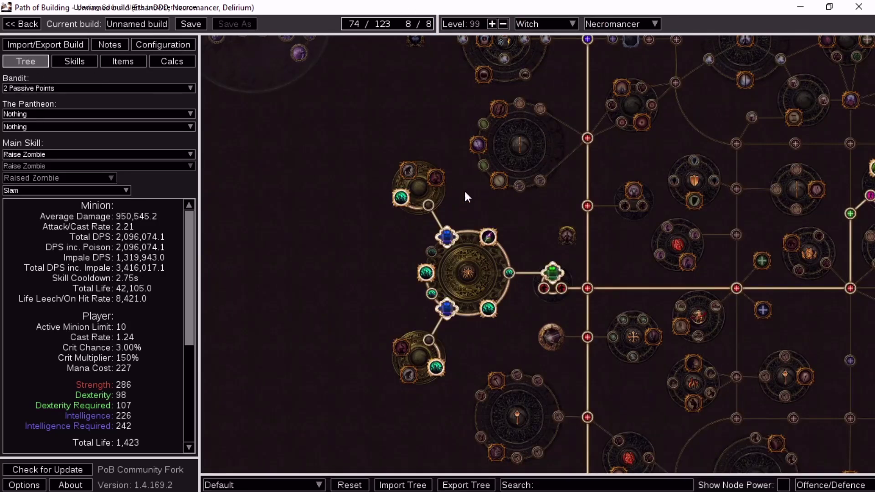
{"action": "scroll", "coordinate": [331, 234], "scroll_direction": "down", "scroll_amount": 3}
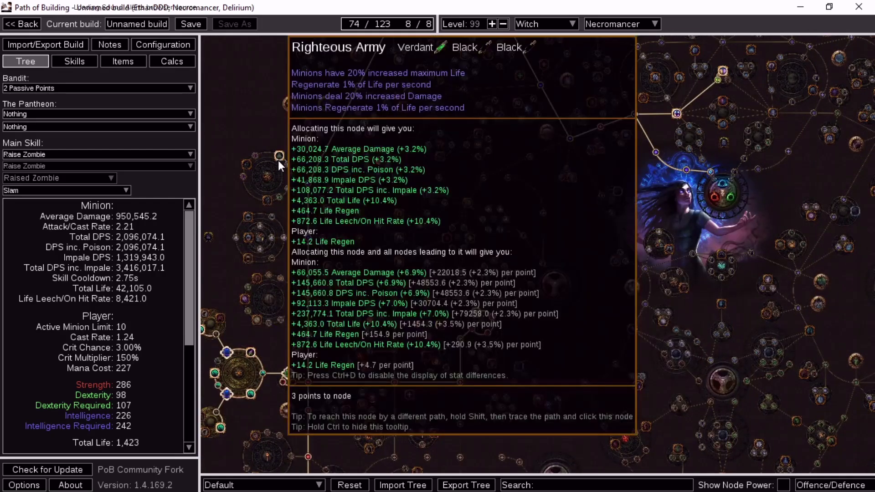
{"action": "left_click", "coordinate": [278, 158]}
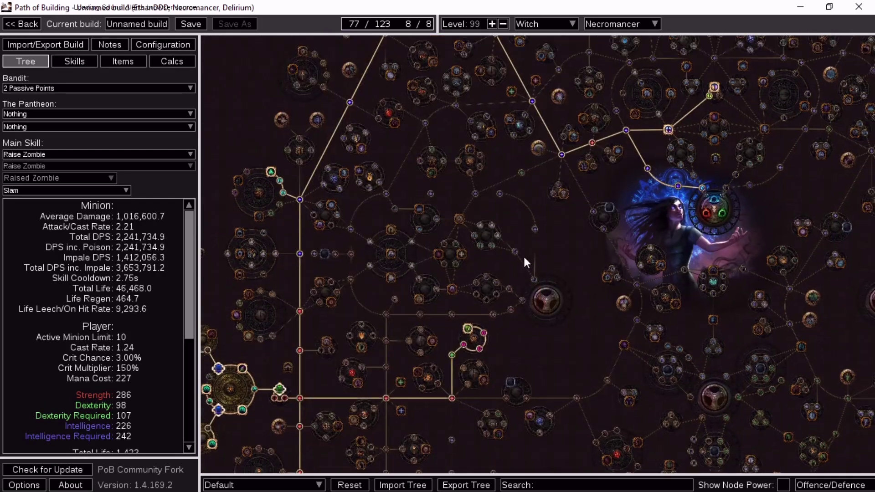
Examine the Death Attunement notable in the passive tree, and review the Pride, Flesh and Stone gems and the equipped items.
{"action": "left_click_drag", "start_coordinate": [522, 258], "coordinate": [390, 411]}
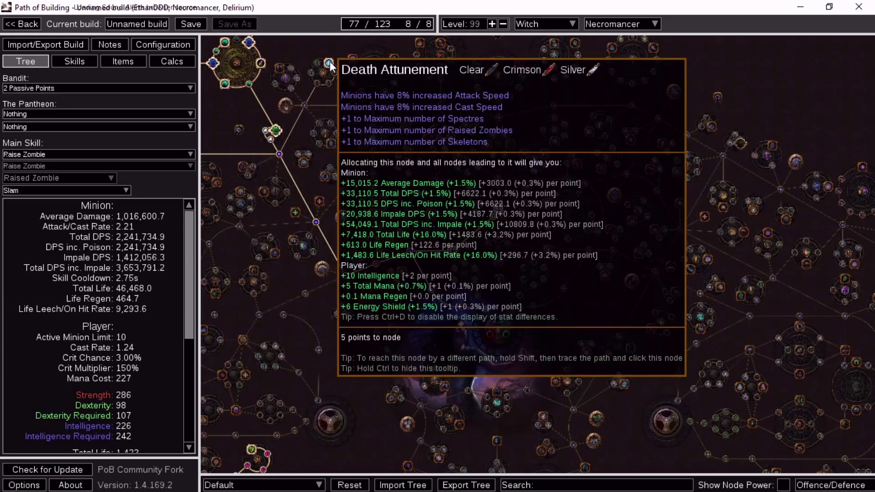
{"action": "scroll", "coordinate": [418, 303], "scroll_direction": "down", "scroll_amount": 3}
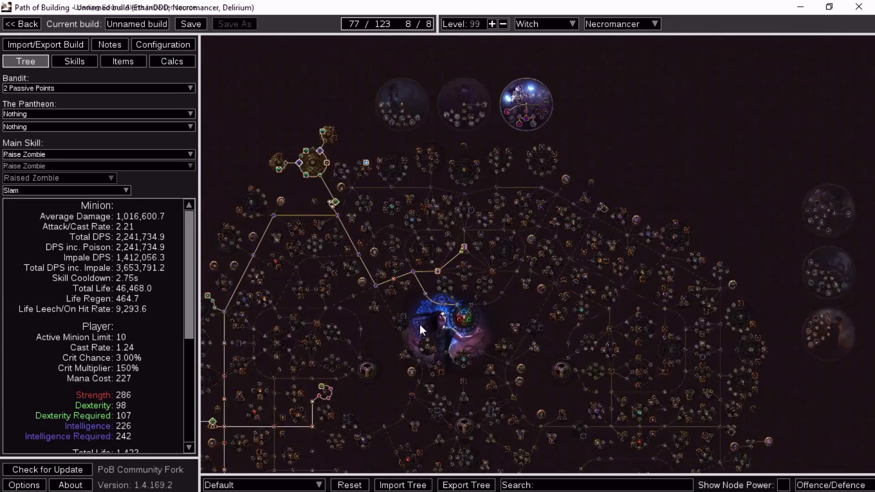
{"action": "left_click_drag", "start_coordinate": [358, 391], "coordinate": [468, 304]}
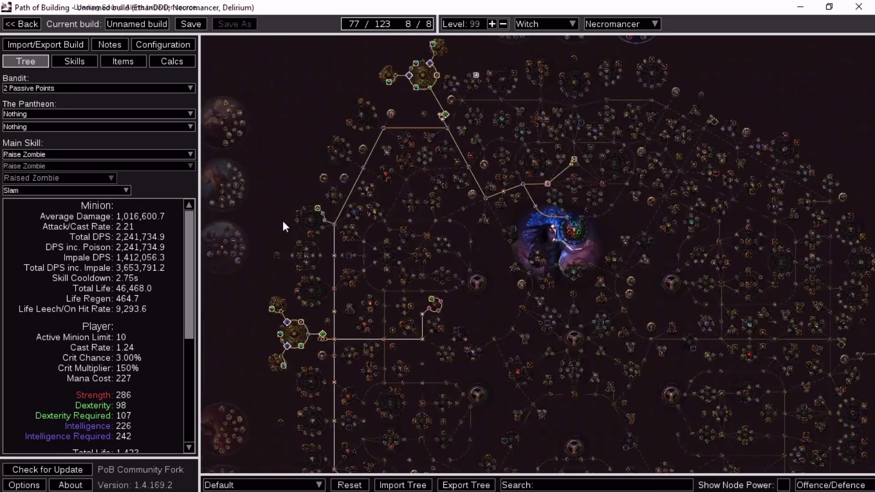
{"action": "left_click", "coordinate": [75, 63]}
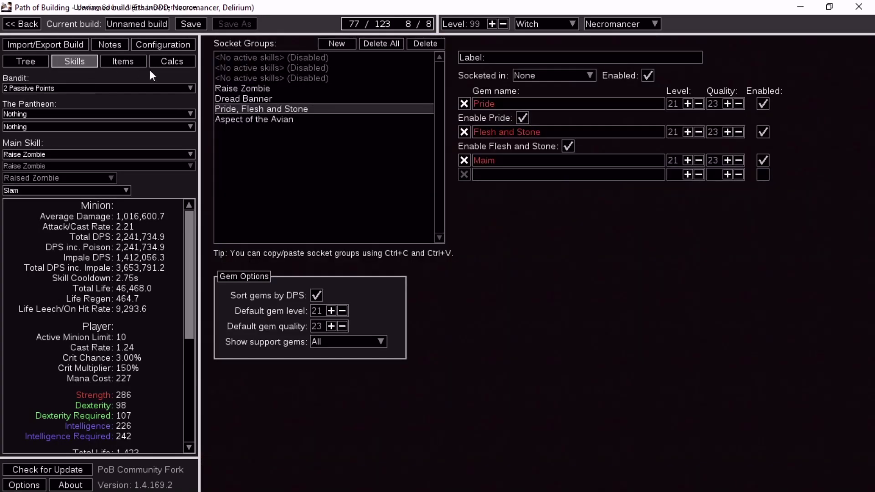
{"action": "left_click", "coordinate": [129, 61]}
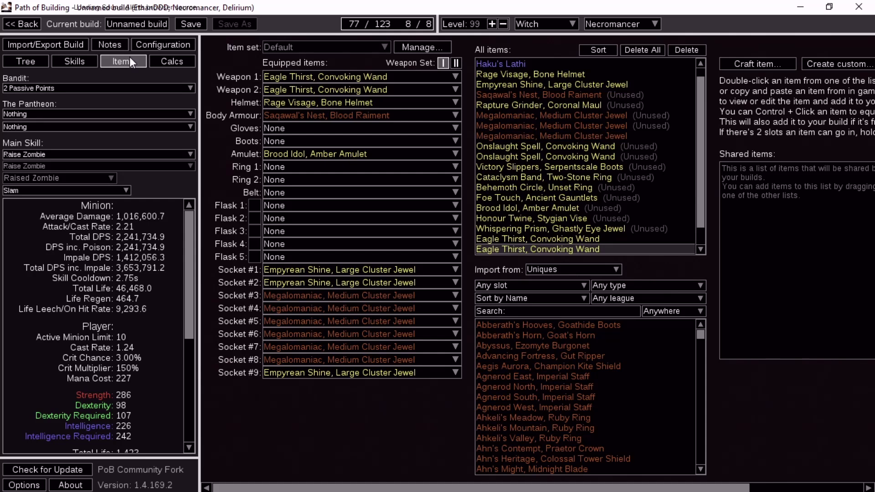
{"action": "mouse_move", "coordinate": [321, 106]}
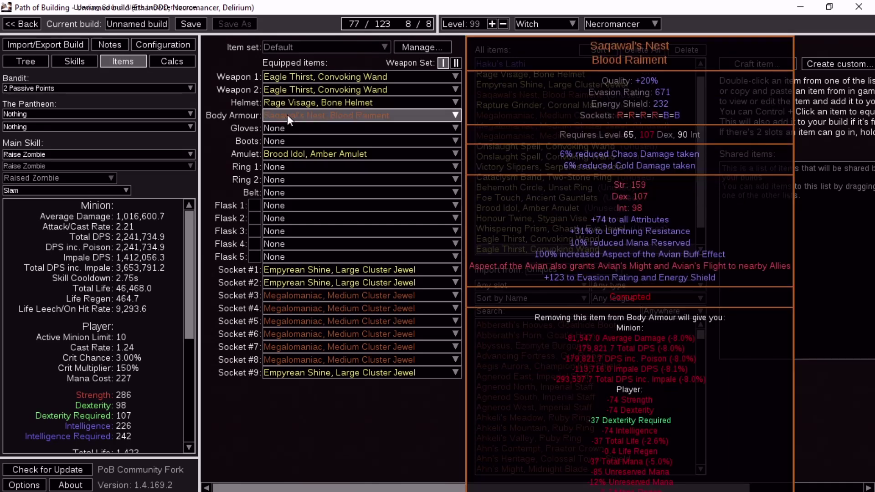
Inspect the stat differences of the Vicious Bite notable and the Minion Damage passive leading to Righteous Army.
{"action": "left_click", "coordinate": [26, 61]}
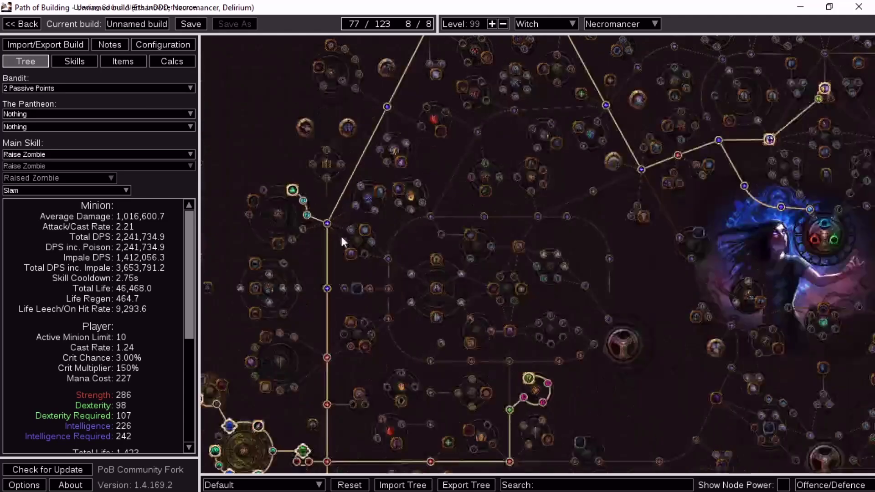
{"action": "scroll", "coordinate": [512, 135], "scroll_direction": "up", "scroll_amount": 4}
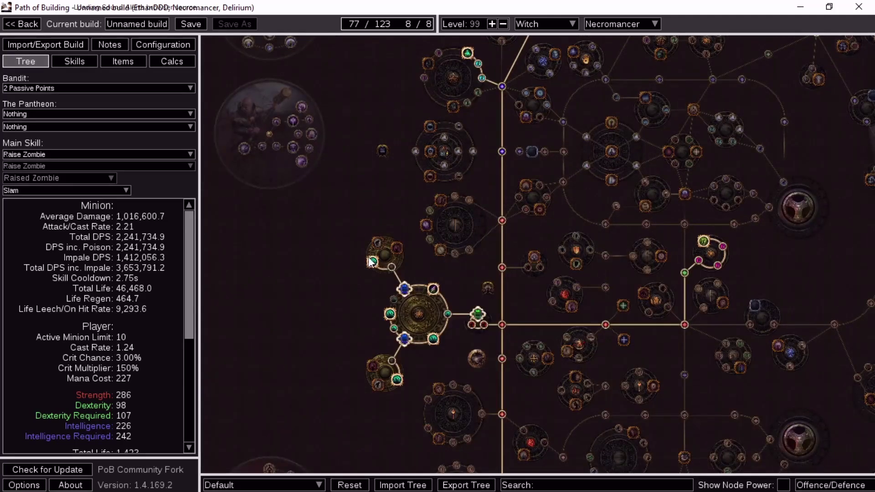
{"action": "mouse_move", "coordinate": [369, 263]}
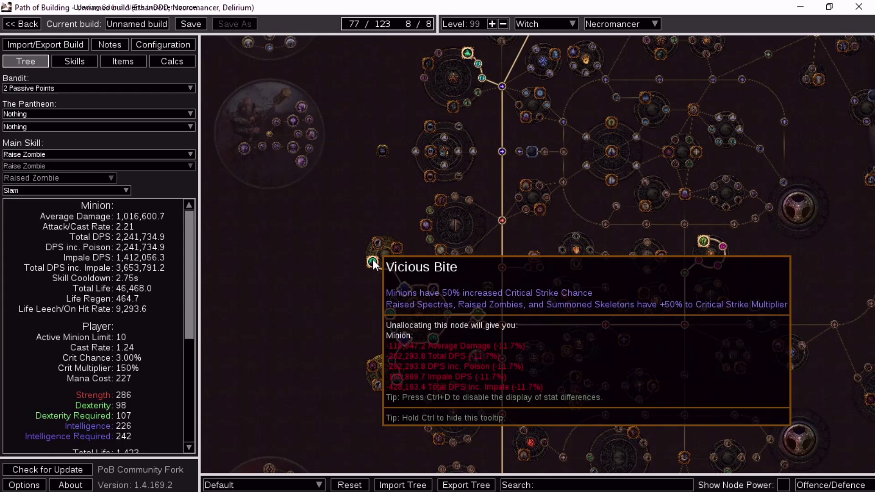
{"action": "left_click_drag", "start_coordinate": [373, 265], "coordinate": [422, 313]}
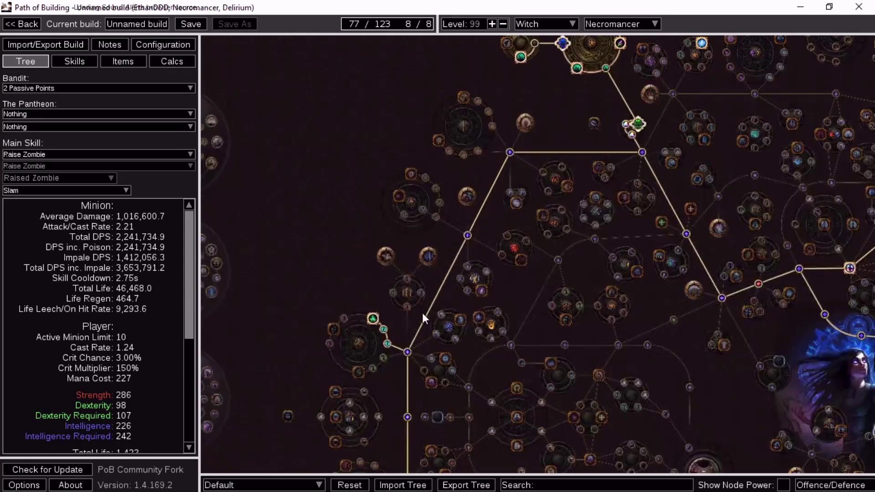
{"action": "mouse_move", "coordinate": [388, 343]}
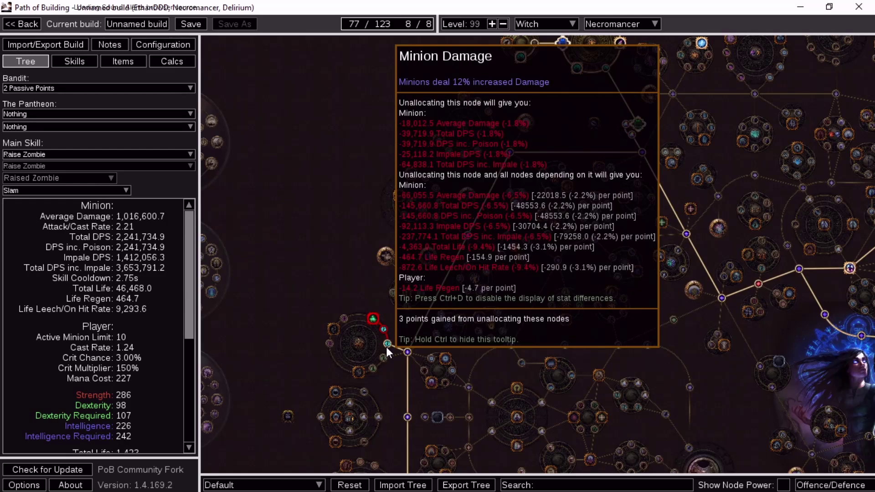
Examine the allocated path across the passive tree, including the Vicious Bite notable and both large cluster jewel areas.
{"action": "left_click_drag", "start_coordinate": [386, 346], "coordinate": [418, 248]}
{"action": "mouse_move", "coordinate": [377, 205]}
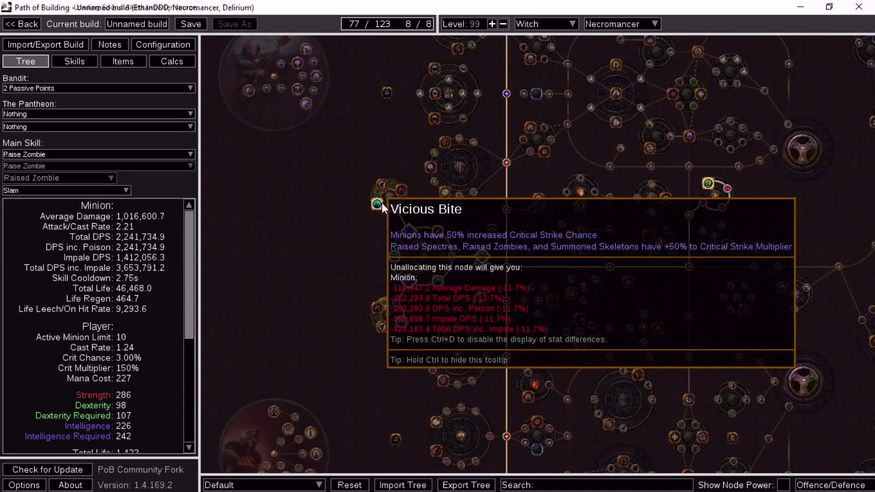
{"action": "left_click_drag", "start_coordinate": [470, 283], "coordinate": [386, 425]}
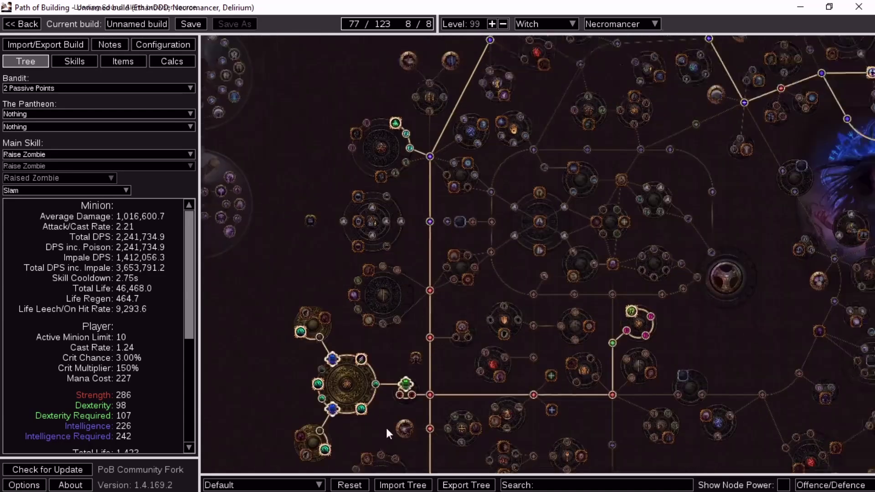
{"action": "mouse_move", "coordinate": [607, 356]}
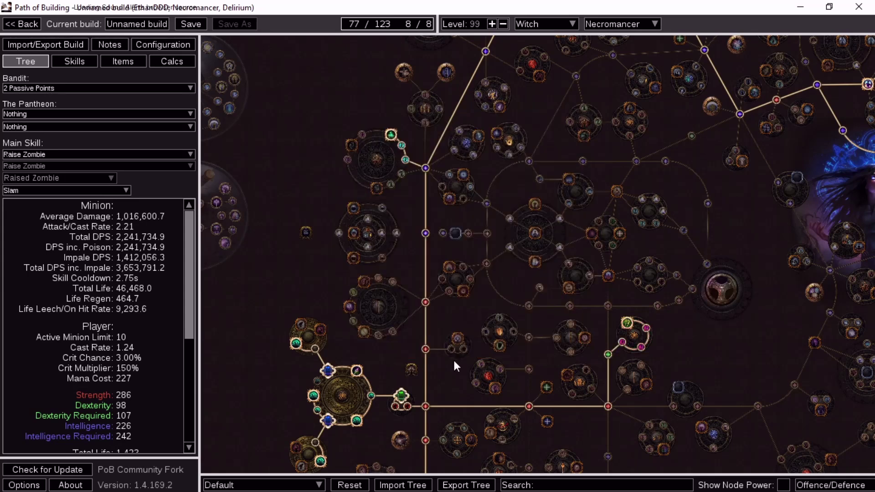
{"action": "mouse_move", "coordinate": [301, 348]}
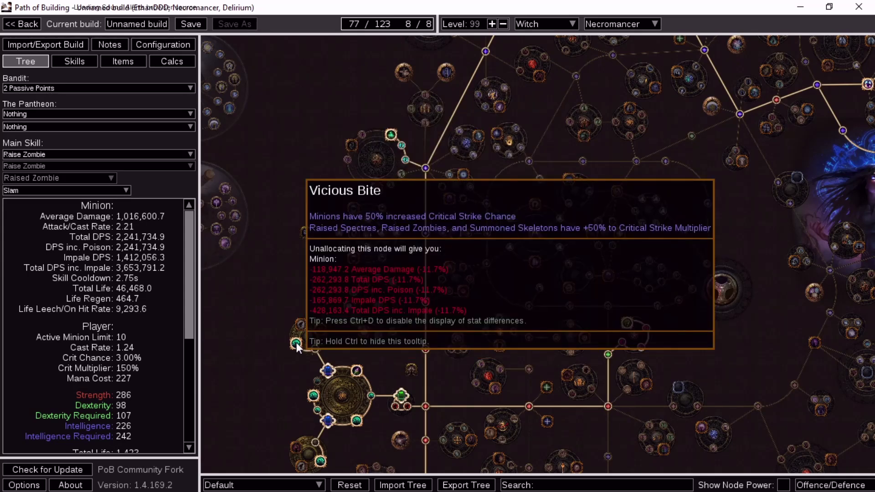
{"action": "left_click_drag", "start_coordinate": [561, 289], "coordinate": [449, 355]}
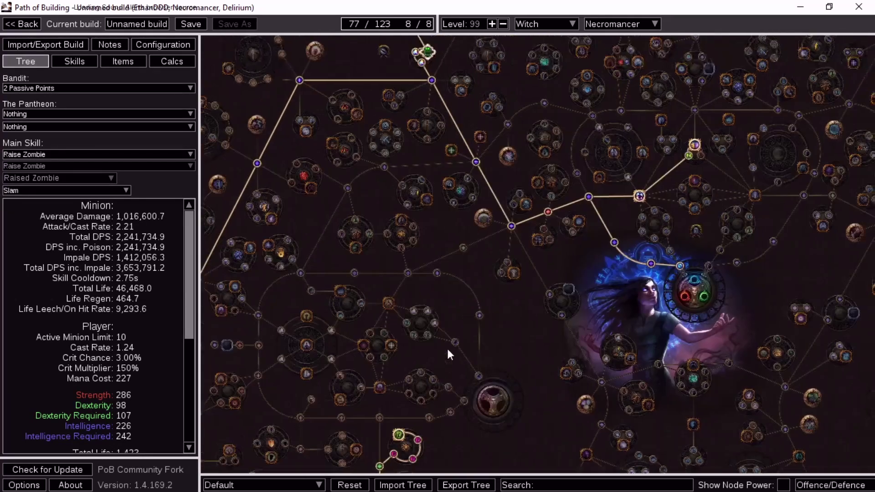
{"action": "left_click_drag", "start_coordinate": [477, 301], "coordinate": [368, 357]}
{"action": "left_click_drag", "start_coordinate": [455, 342], "coordinate": [380, 329]}
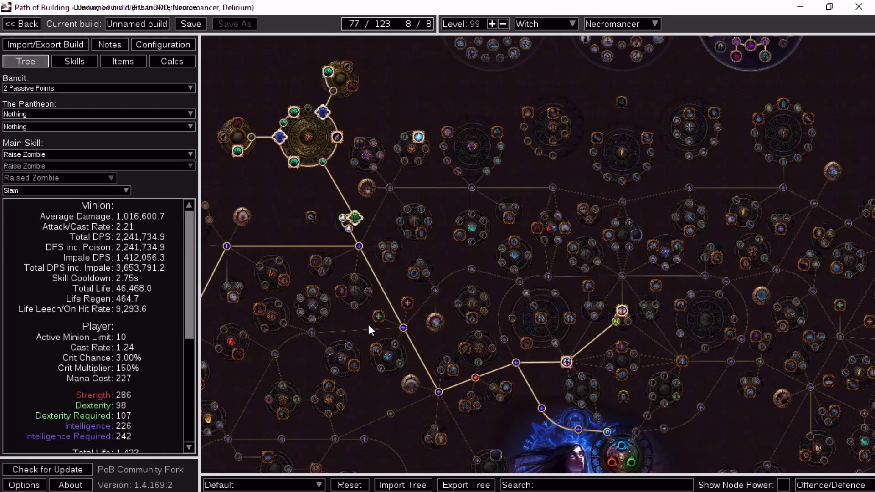
{"action": "scroll", "coordinate": [358, 346], "scroll_direction": "down", "scroll_amount": 4}
{"action": "scroll", "coordinate": [326, 393], "scroll_direction": "up", "scroll_amount": 3}
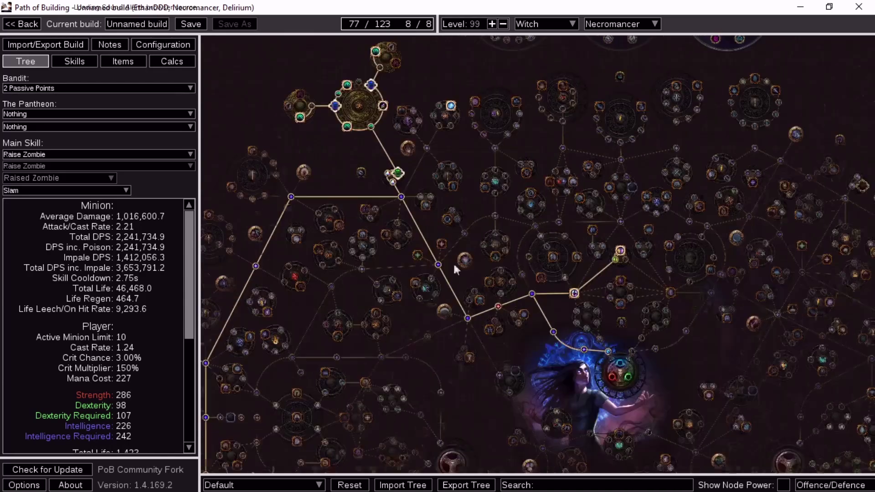
Review the equipped Rage Visage, Bone Helmet with its stat differences and the socketed cluster jewels.
{"action": "left_click", "coordinate": [121, 62]}
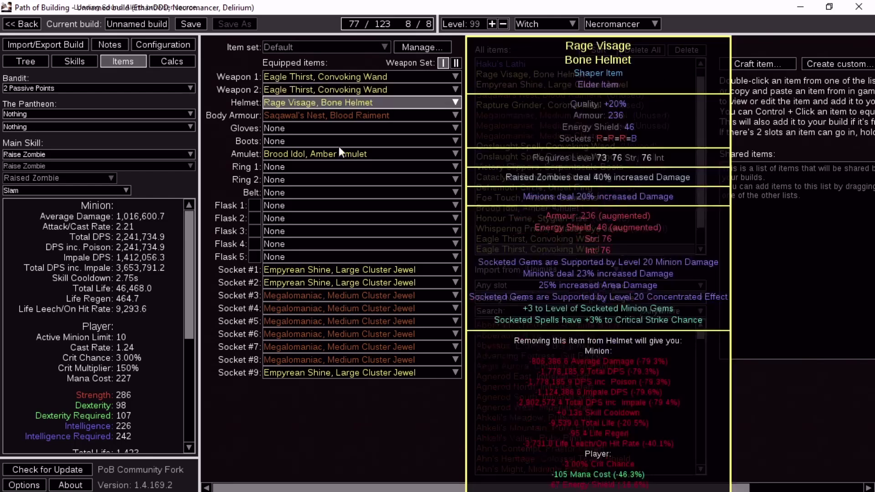
{"action": "mouse_move", "coordinate": [348, 345]}
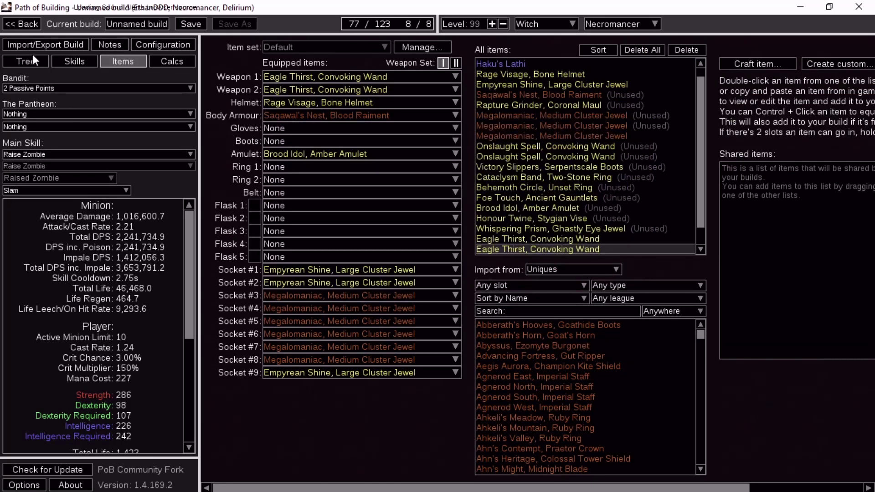
{"action": "left_click", "coordinate": [60, 59]}
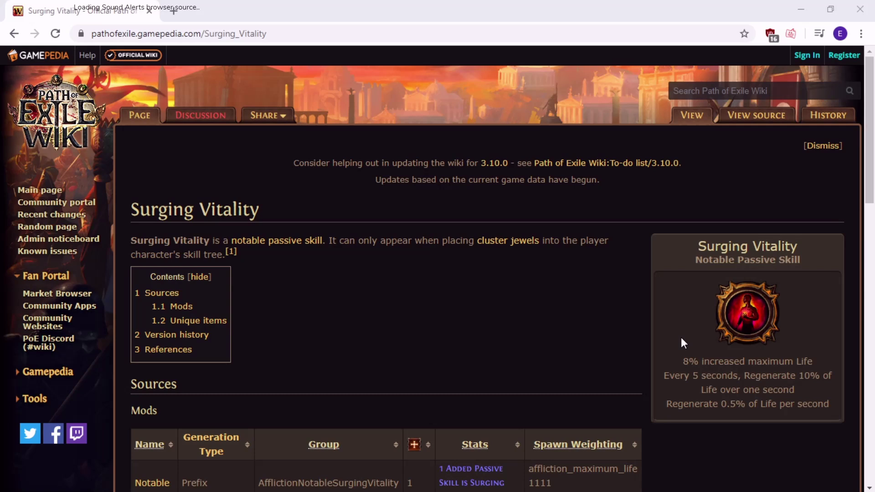
Switch to the browser and read Surging Vitality's maximum life and life regeneration effects on the Path of Exile Wiki.
{"action": "left_click_drag", "start_coordinate": [678, 365], "coordinate": [813, 362]}
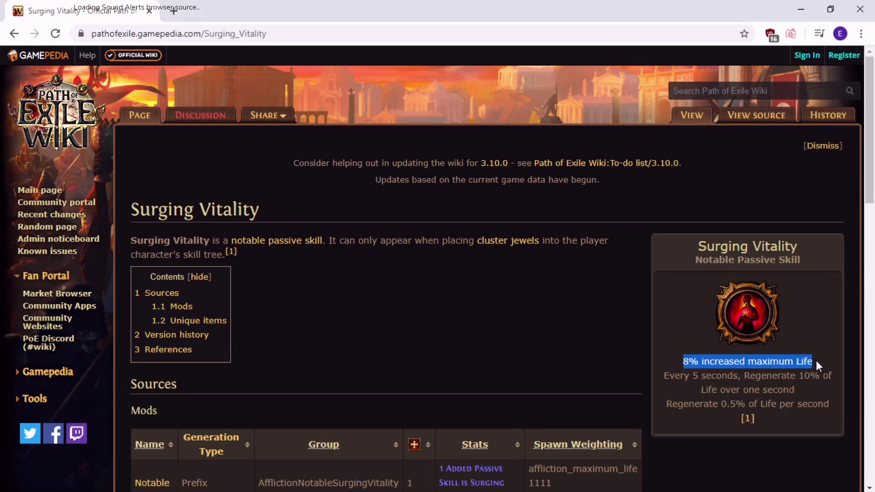
{"action": "left_click_drag", "start_coordinate": [656, 374], "coordinate": [818, 394]}
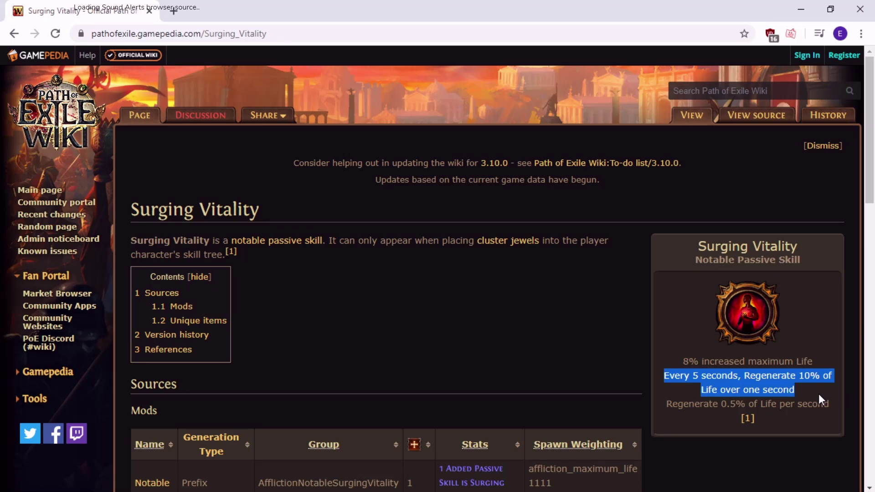
{"action": "left_click", "coordinate": [818, 394]}
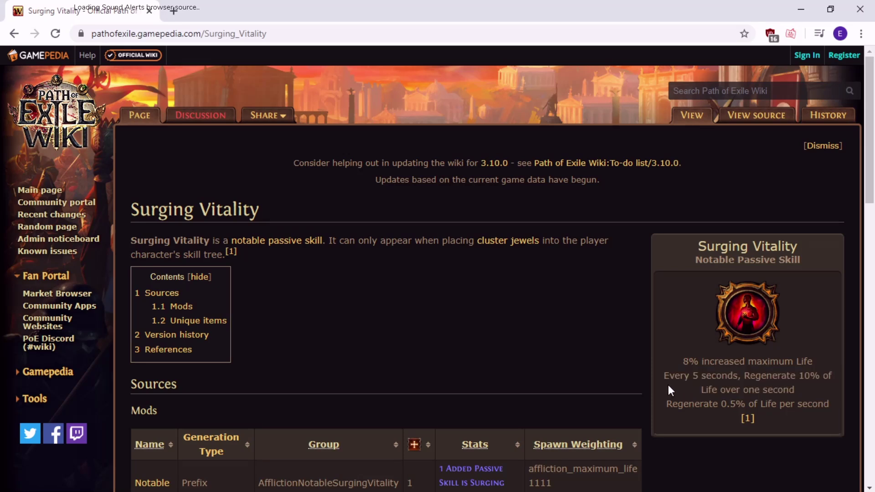
{"action": "left_click_drag", "start_coordinate": [668, 384], "coordinate": [830, 374]}
{"action": "left_click", "coordinate": [820, 385]}
{"action": "left_click_drag", "start_coordinate": [661, 404], "coordinate": [781, 418]}
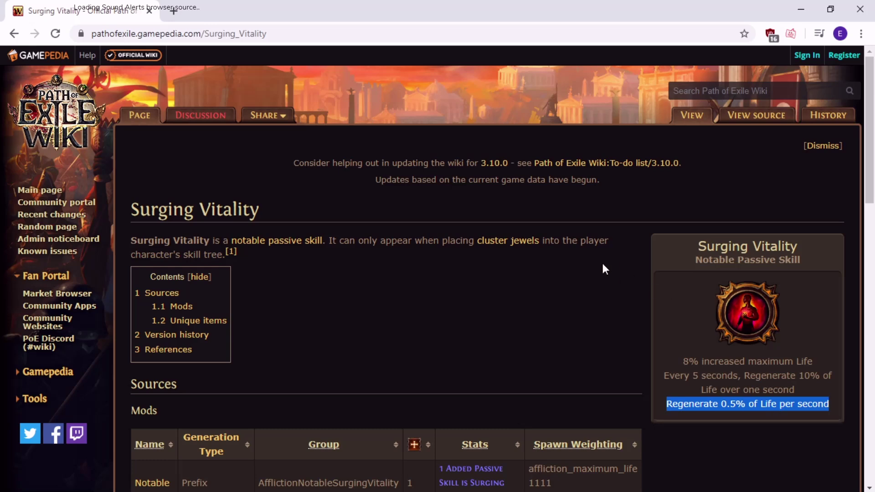
{"action": "scroll", "coordinate": [604, 268], "scroll_direction": "down", "scroll_amount": 4}
{"action": "scroll", "coordinate": [642, 298], "scroll_direction": "up", "scroll_amount": 4}
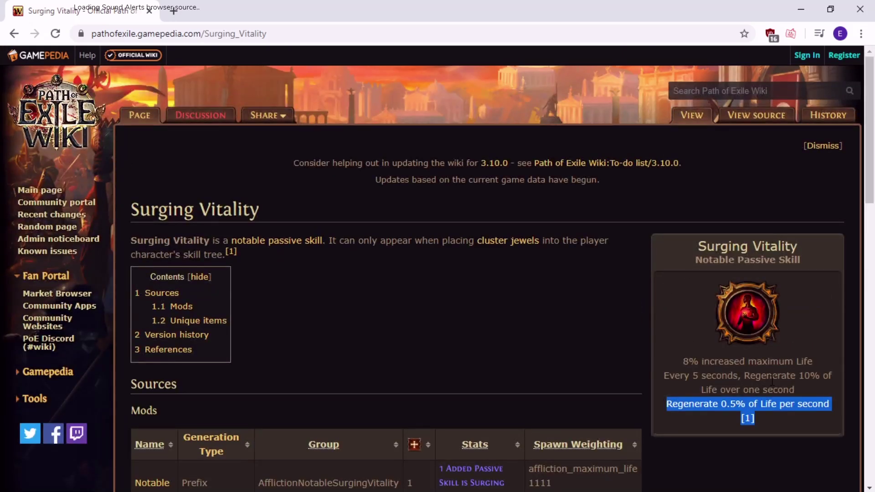
{"action": "mouse_move", "coordinate": [771, 378]}
{"action": "left_mouse_down"}
{"action": "mouse_move", "coordinate": [820, 385]}
{"action": "mouse_move", "coordinate": [610, 351]}
{"action": "mouse_move", "coordinate": [786, 386]}
{"action": "left_mouse_up"}
{"action": "left_click", "coordinate": [820, 385]}
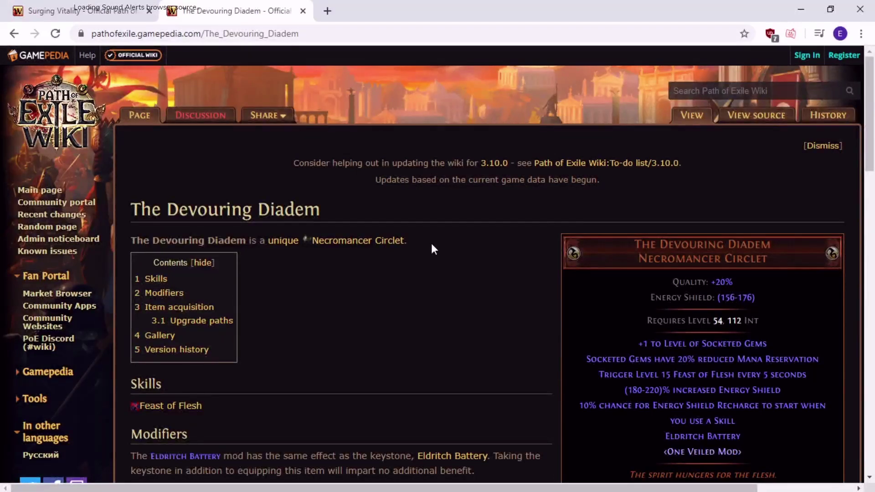
Read The Devouring Diadem's modifiers on the wiki and compare them with Surging Vitality's life regeneration.
{"action": "scroll", "coordinate": [431, 243], "scroll_direction": "down", "scroll_amount": 4}
{"action": "scroll", "coordinate": [431, 246], "scroll_direction": "up", "scroll_amount": 1}
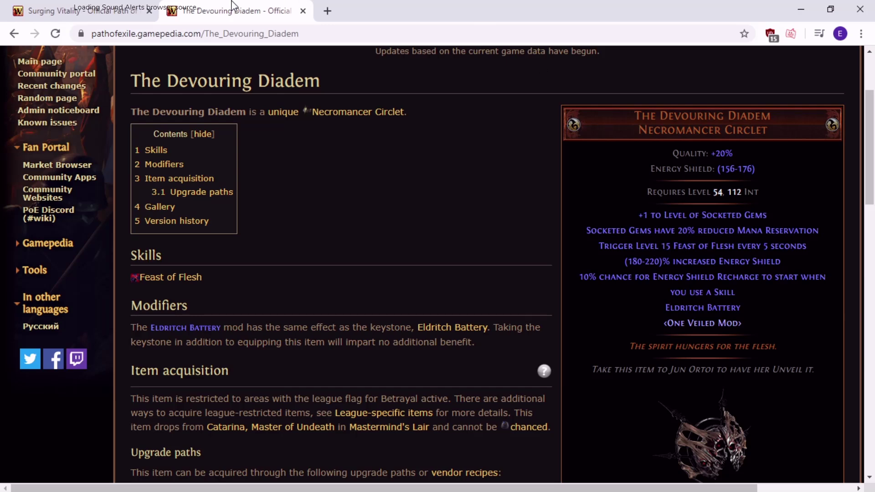
{"action": "left_click", "coordinate": [132, 10]}
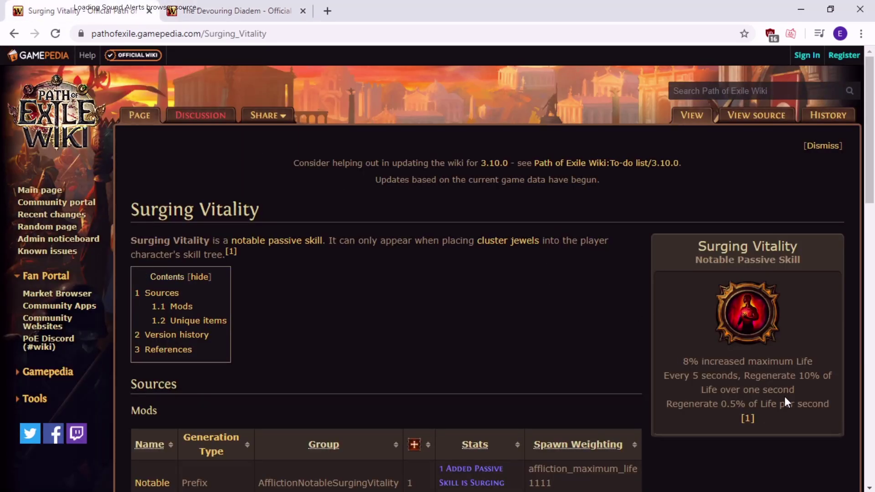
{"action": "left_click_drag", "start_coordinate": [823, 375], "coordinate": [798, 375]}
{"action": "left_click", "coordinate": [833, 388]}
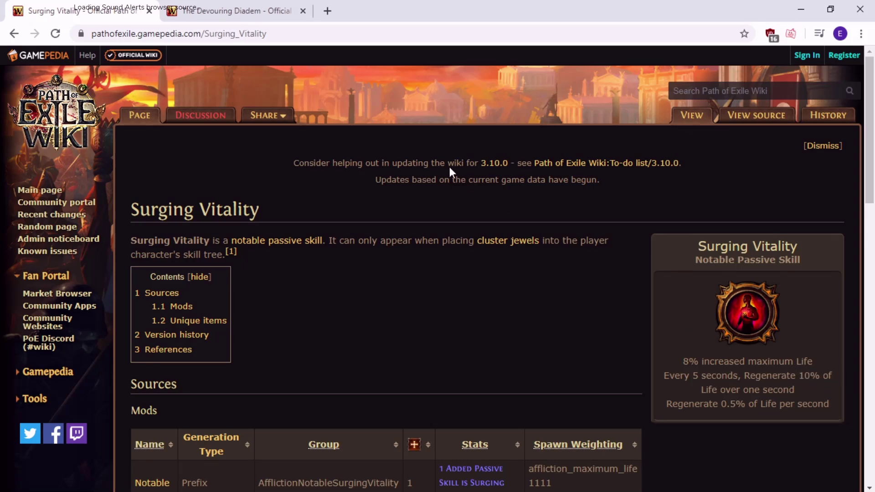
Open the Feast of Flesh page from The Devouring Diadem and examine its cast time, corpse limit and life gained per corpse.
{"action": "left_click", "coordinate": [233, 10]}
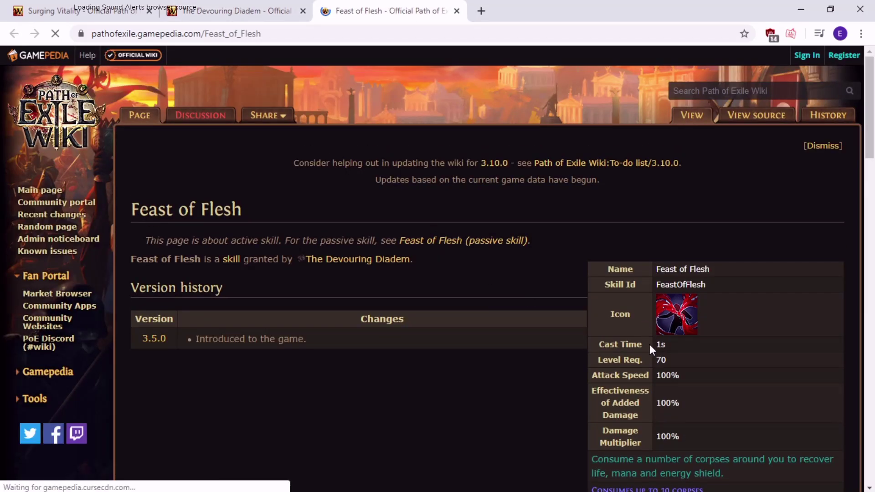
{"action": "left_click_drag", "start_coordinate": [649, 343], "coordinate": [667, 346]}
{"action": "scroll", "coordinate": [695, 353], "scroll_direction": "down", "scroll_amount": 4}
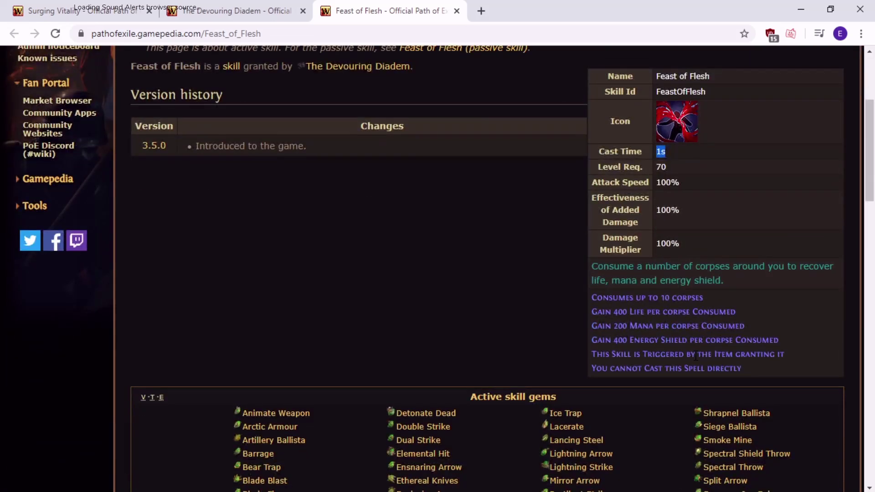
{"action": "left_click_drag", "start_coordinate": [627, 298], "coordinate": [716, 303]}
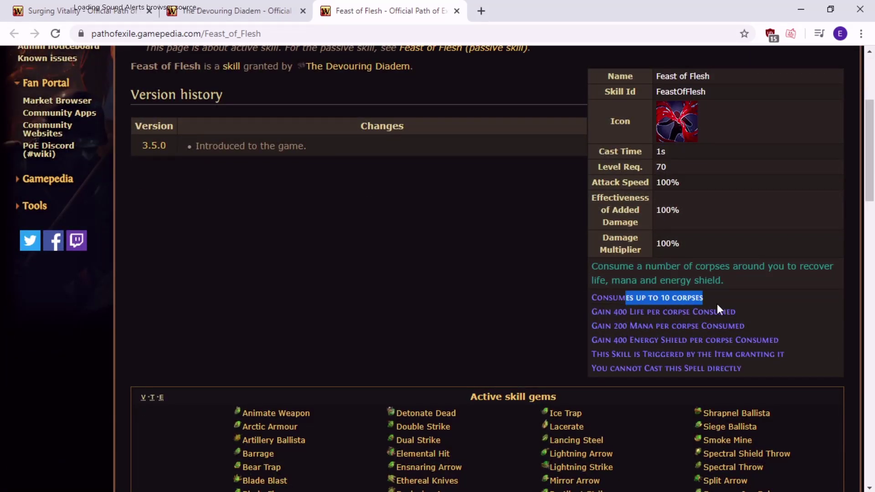
{"action": "left_click_drag", "start_coordinate": [611, 312], "coordinate": [762, 314]}
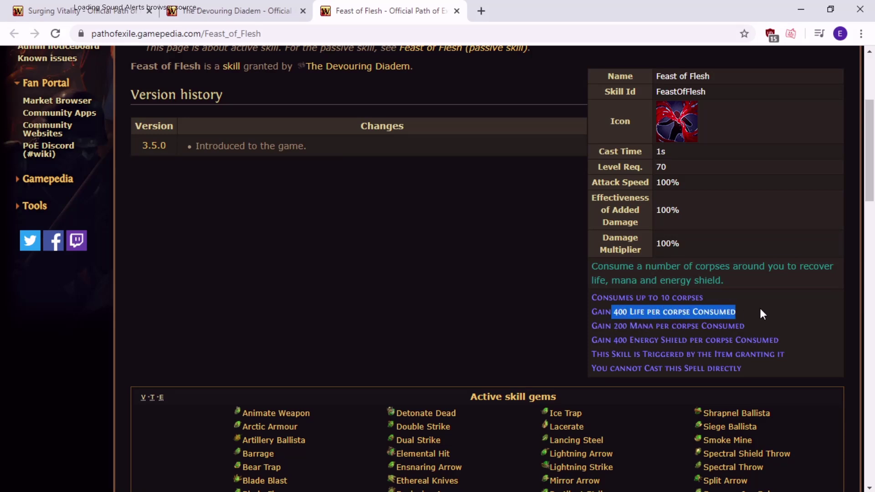
{"action": "left_click", "coordinate": [759, 314]}
{"action": "left_click_drag", "start_coordinate": [662, 326], "coordinate": [738, 314]}
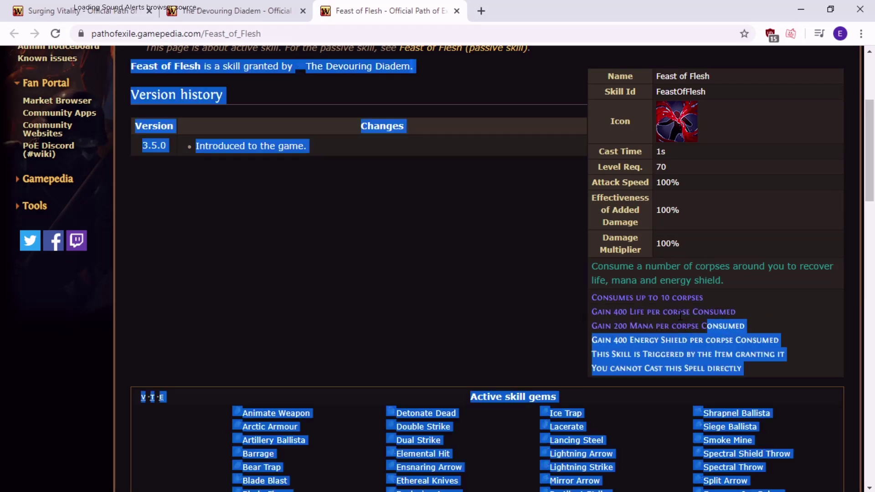
{"action": "left_click", "coordinate": [738, 315]}
{"action": "left_click_drag", "start_coordinate": [660, 298], "coordinate": [762, 307]}
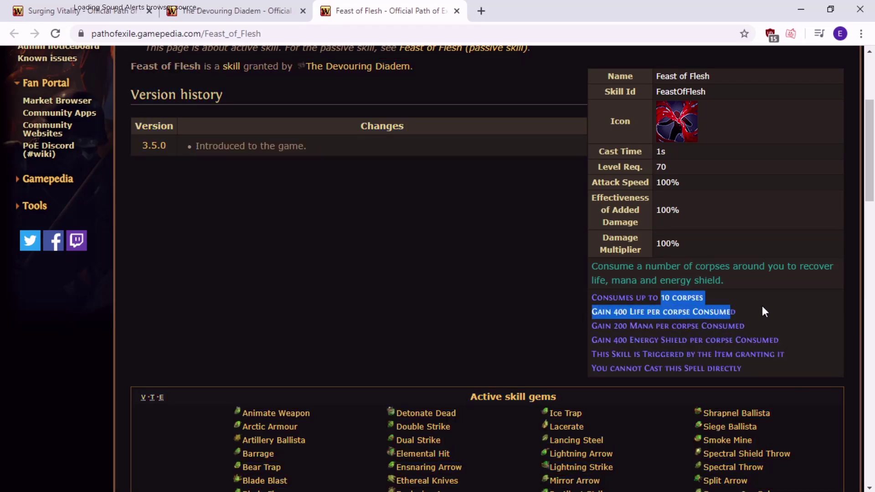
{"action": "left_click", "coordinate": [762, 307]}
Reread the Feast of Flesh recovery lines, close that page and return to the Surging Vitality page.
{"action": "scroll", "coordinate": [763, 311], "scroll_direction": "up", "scroll_amount": 5}
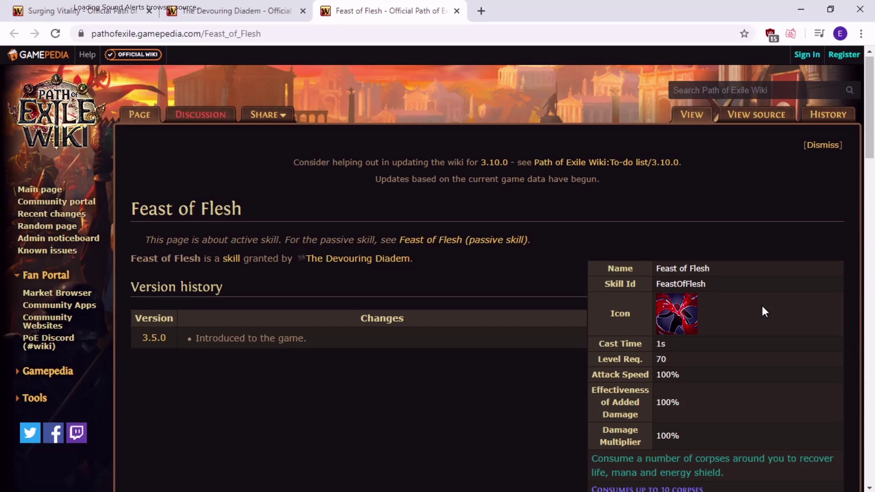
{"action": "scroll", "coordinate": [762, 312], "scroll_direction": "down", "scroll_amount": 3}
{"action": "left_click_drag", "start_coordinate": [728, 362], "coordinate": [640, 345]}
{"action": "left_click", "coordinate": [780, 383]}
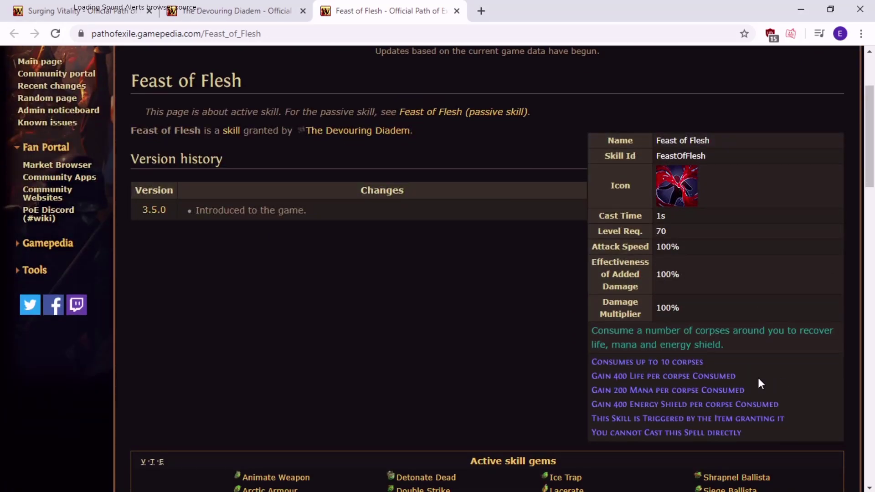
{"action": "left_click_drag", "start_coordinate": [758, 381], "coordinate": [592, 341]}
{"action": "left_click", "coordinate": [709, 362]}
{"action": "left_click", "coordinate": [456, 11]}
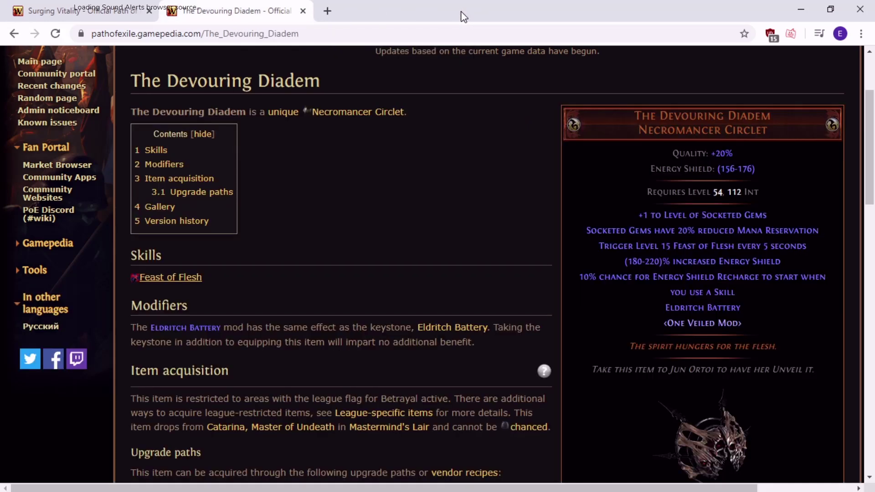
{"action": "key", "text": "ctrl+shift+Tab"}
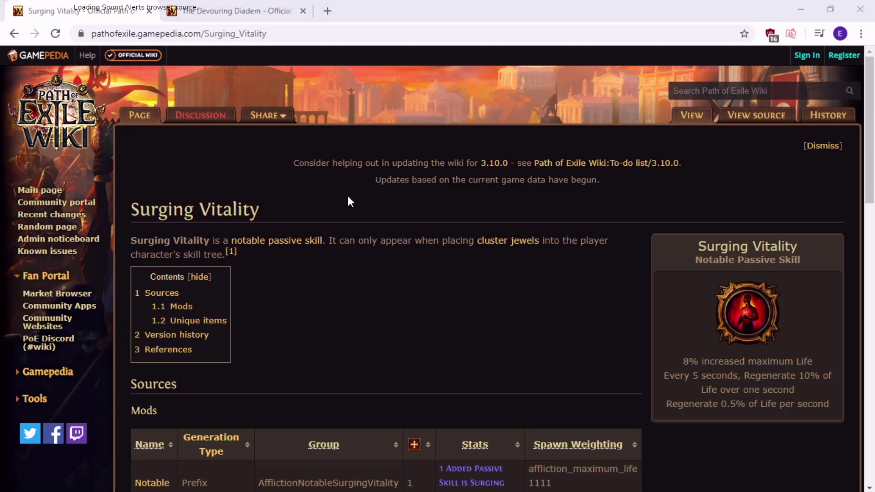
Switch to Path of Building and compare the skills and equipped items of the imported build and the unnamed wand build.
{"action": "key", "text": "alt+Tab"}
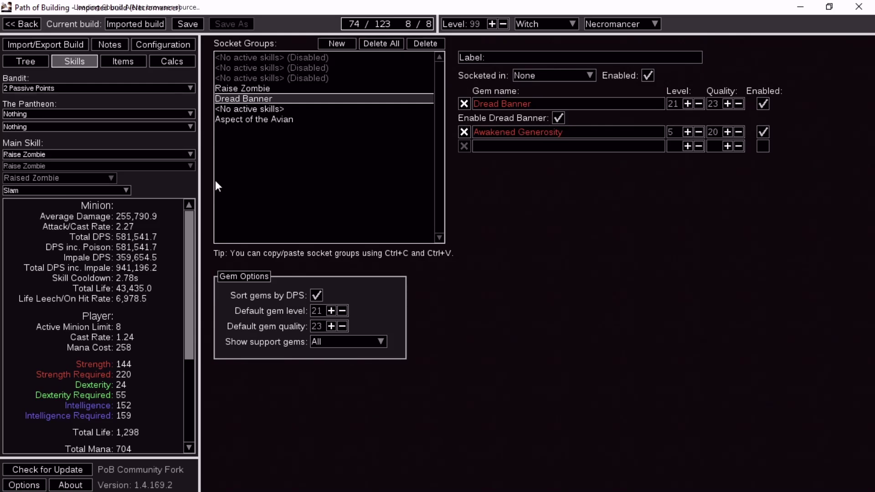
{"action": "left_click", "coordinate": [114, 63]}
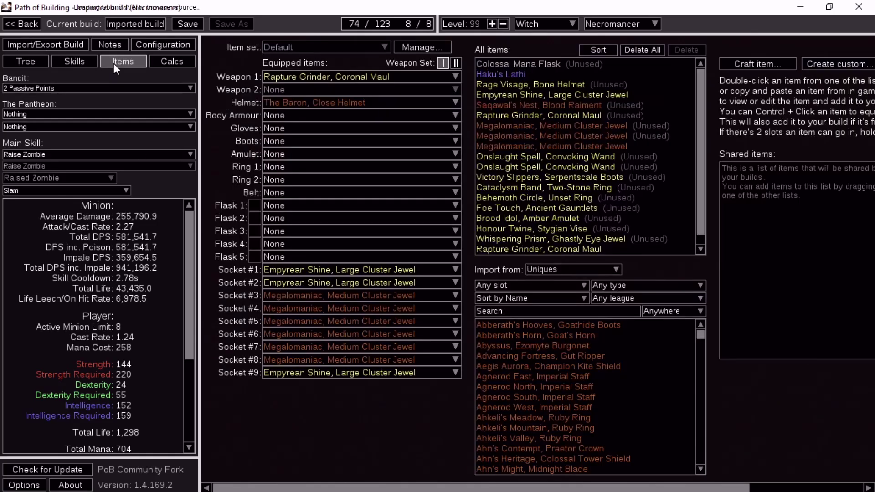
{"action": "left_click", "coordinate": [78, 65]}
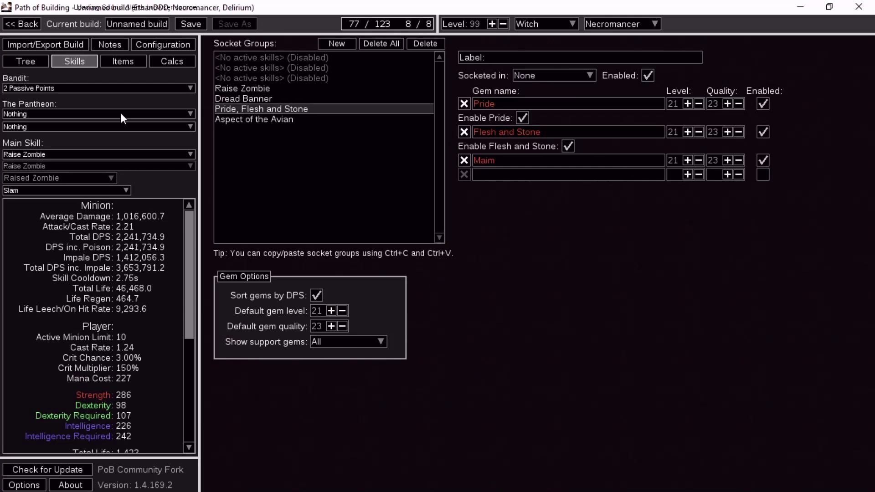
{"action": "left_click", "coordinate": [123, 58]}
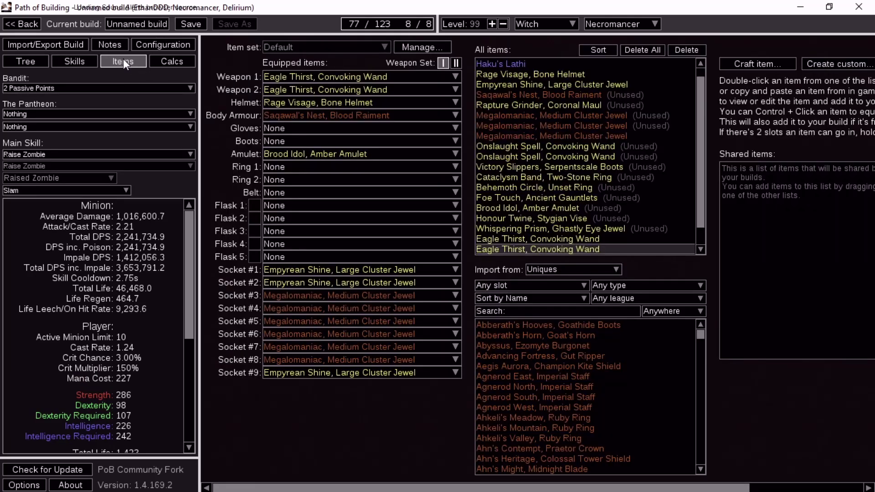
{"action": "mouse_move", "coordinate": [386, 103]}
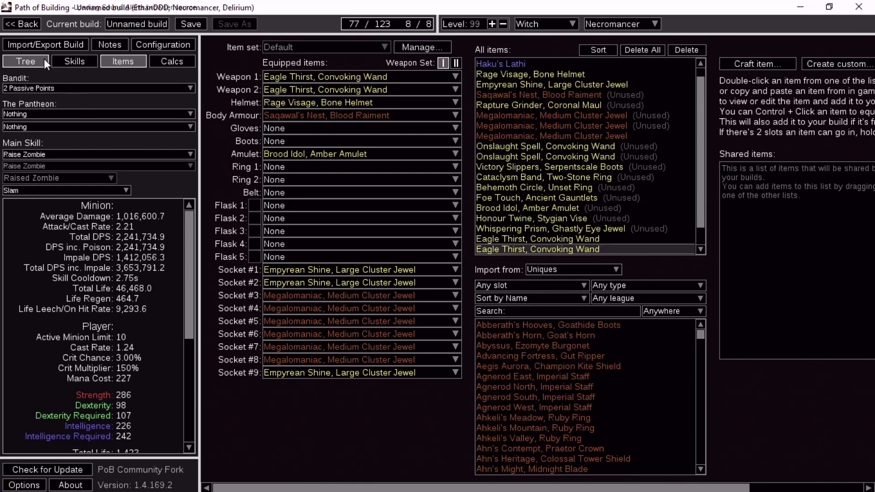
Check the unnamed build's combat configuration, Raise Zombie damage calculations and equipped items.
{"action": "left_click", "coordinate": [41, 60]}
{"action": "left_click", "coordinate": [160, 45]}
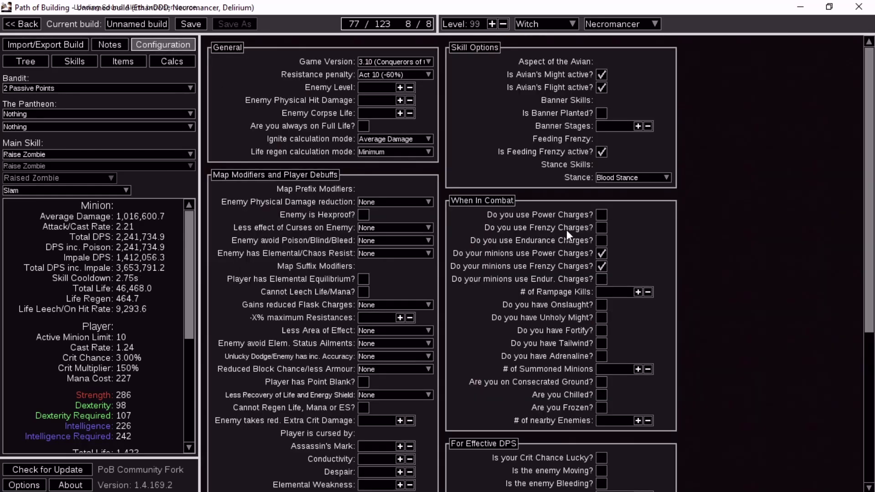
{"action": "left_click", "coordinate": [168, 60]}
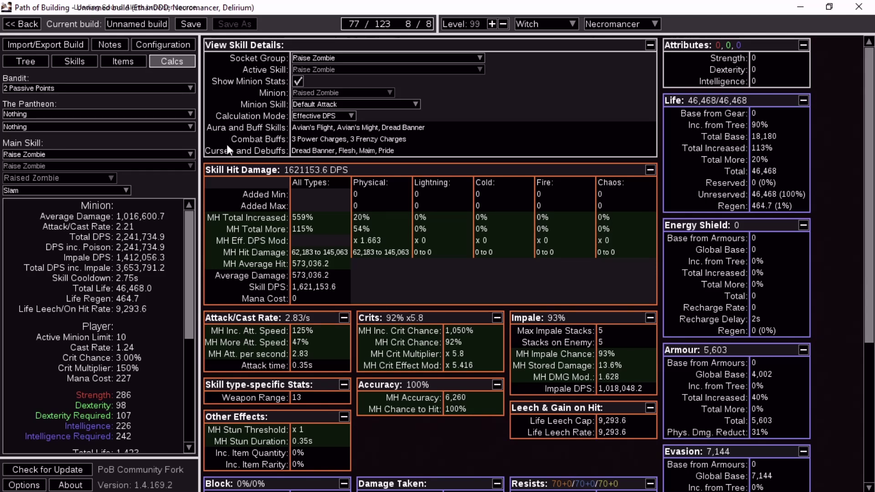
{"action": "left_click", "coordinate": [141, 60]}
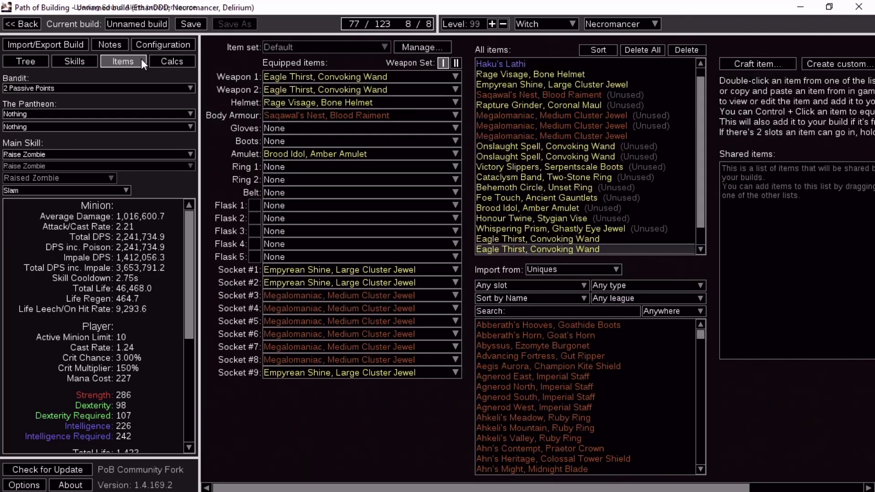
{"action": "left_click", "coordinate": [87, 60]}
View the whole allocated passive tree, from the Witch start to both large cluster jewel areas.
{"action": "left_click", "coordinate": [47, 61]}
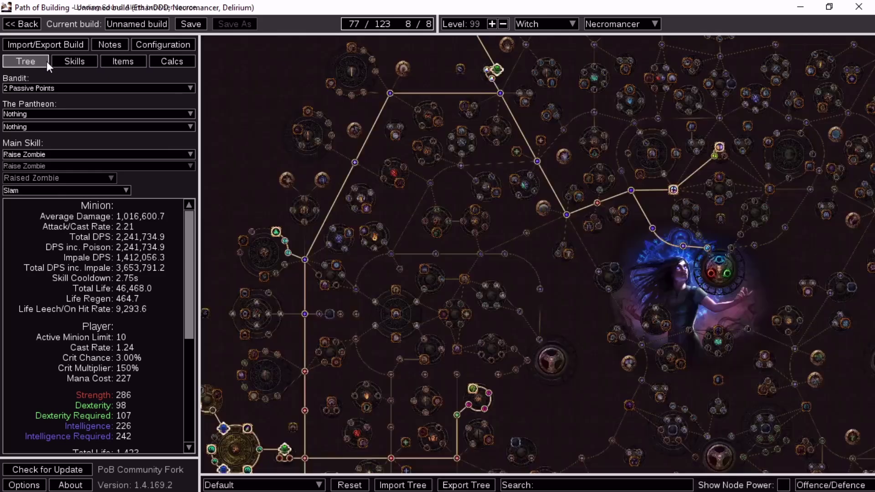
{"action": "scroll", "coordinate": [292, 287], "scroll_direction": "down", "scroll_amount": 3}
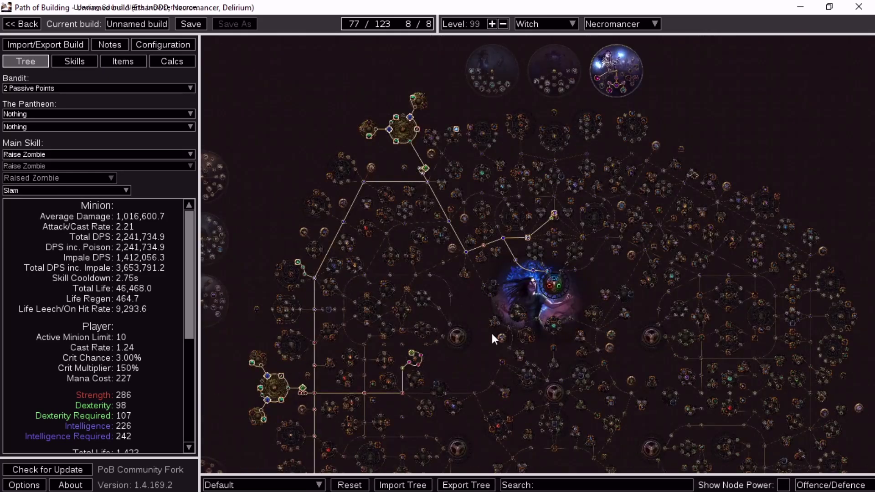
{"action": "left_click_drag", "start_coordinate": [474, 357], "coordinate": [494, 370]}
{"action": "left_click_drag", "start_coordinate": [483, 129], "coordinate": [492, 333]}
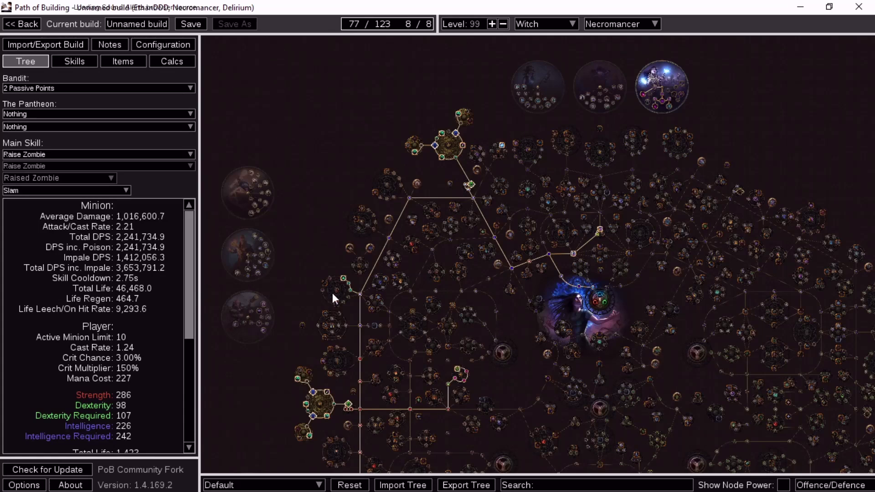